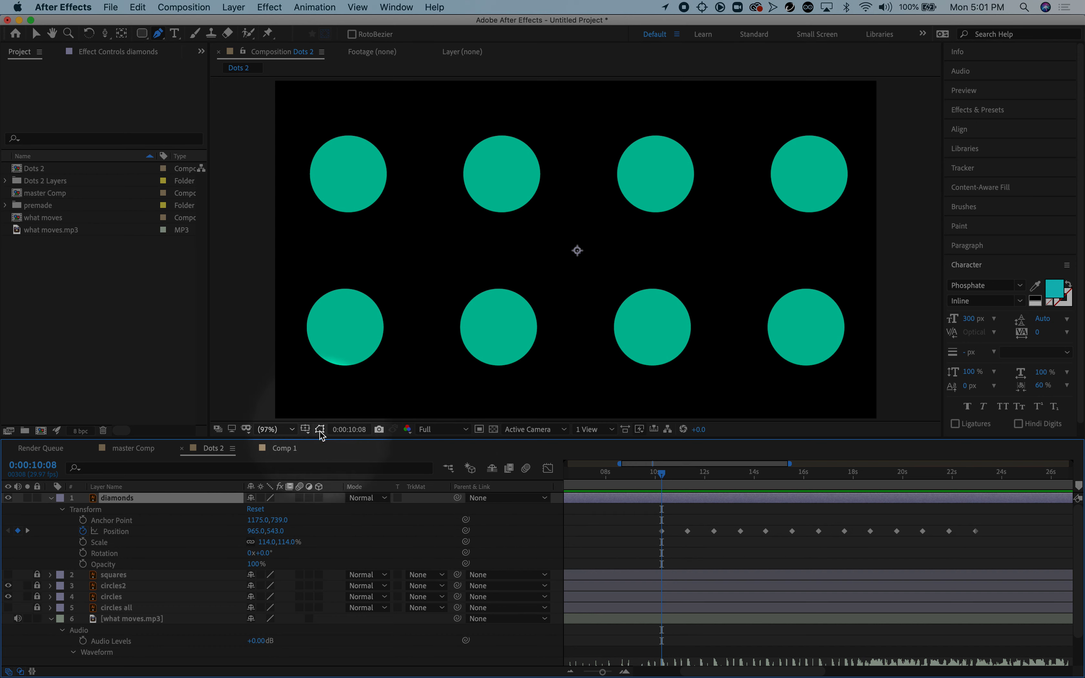
Turn on mask and shape path visibility in the Dots 2 viewer and fit the composition to the panel
left_click(319, 429)
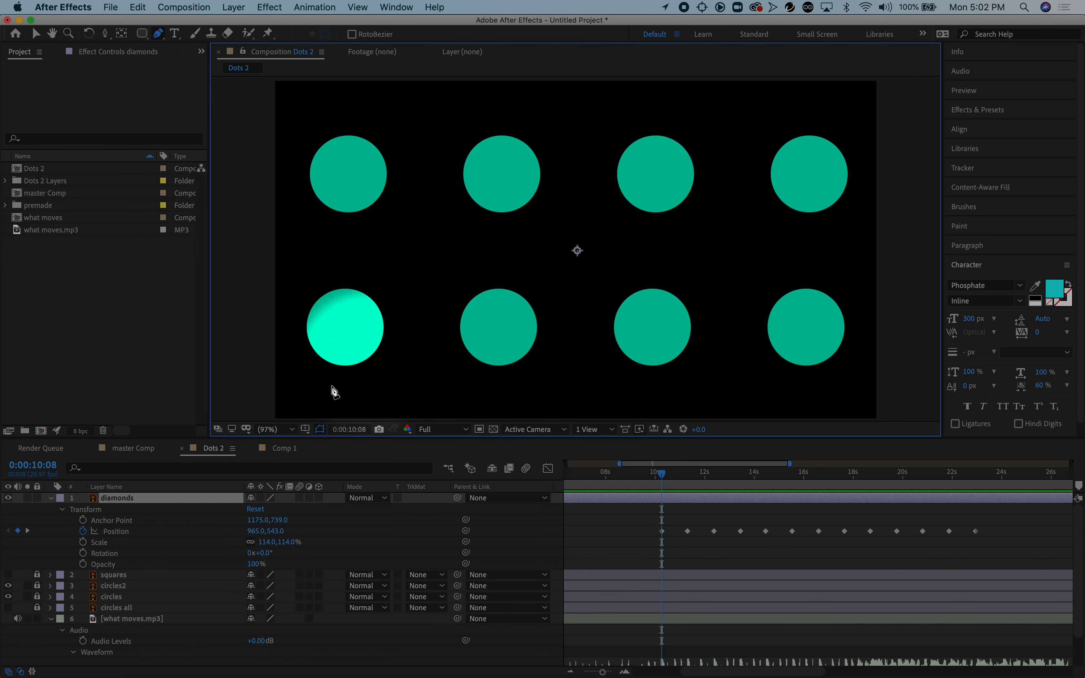
scroll(414, 305, "down", 3)
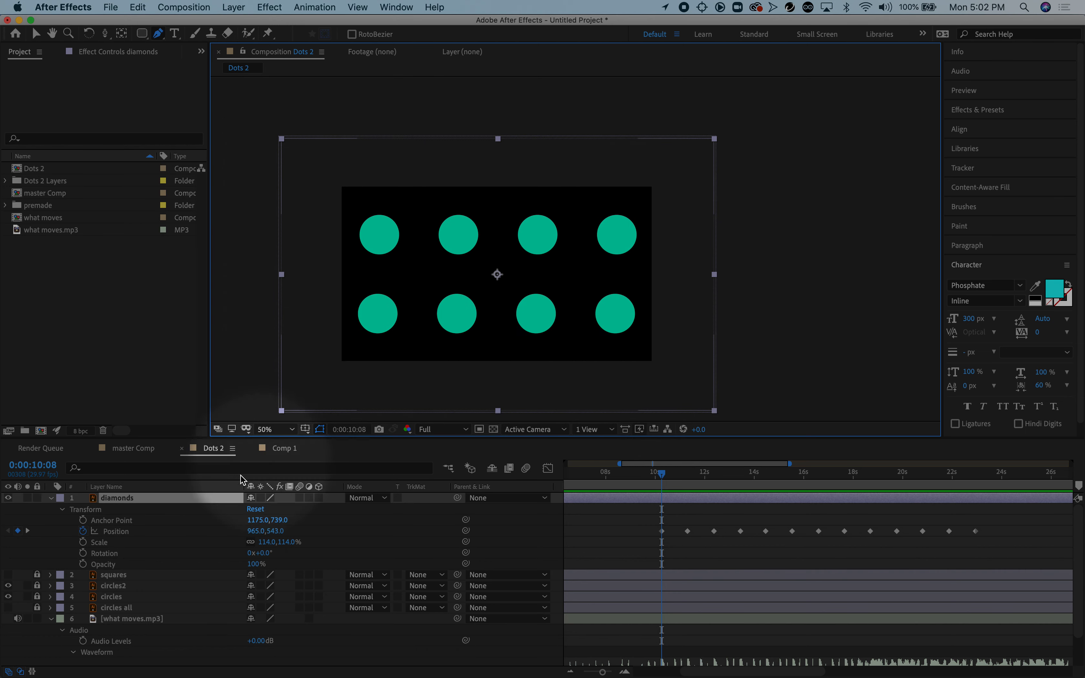
left_click(320, 431)
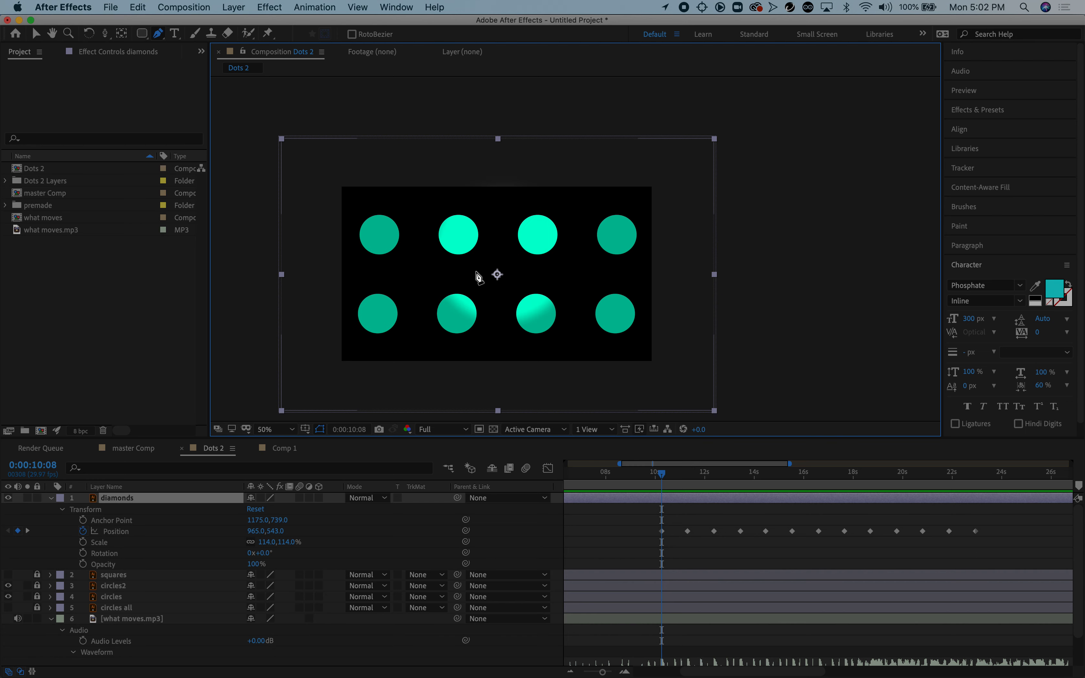
left_click(292, 430)
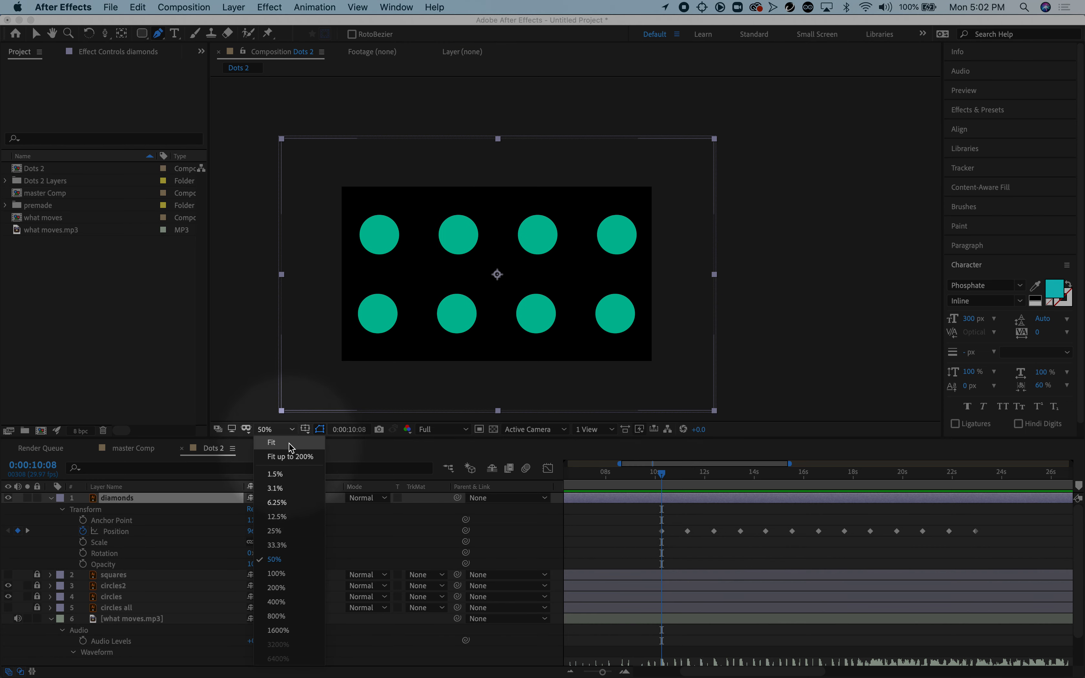
left_click(275, 442)
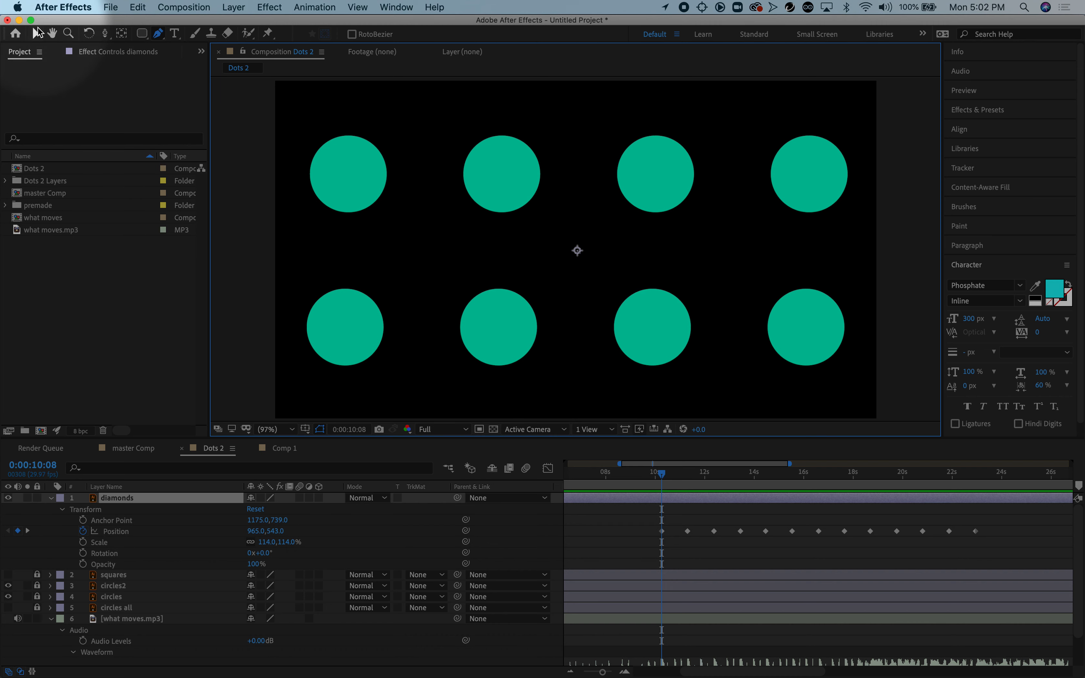
At the second Position keyframe (0:00:11:09), move the diamonds layer diagonally down and right to about 1214, 792
left_click(35, 34)
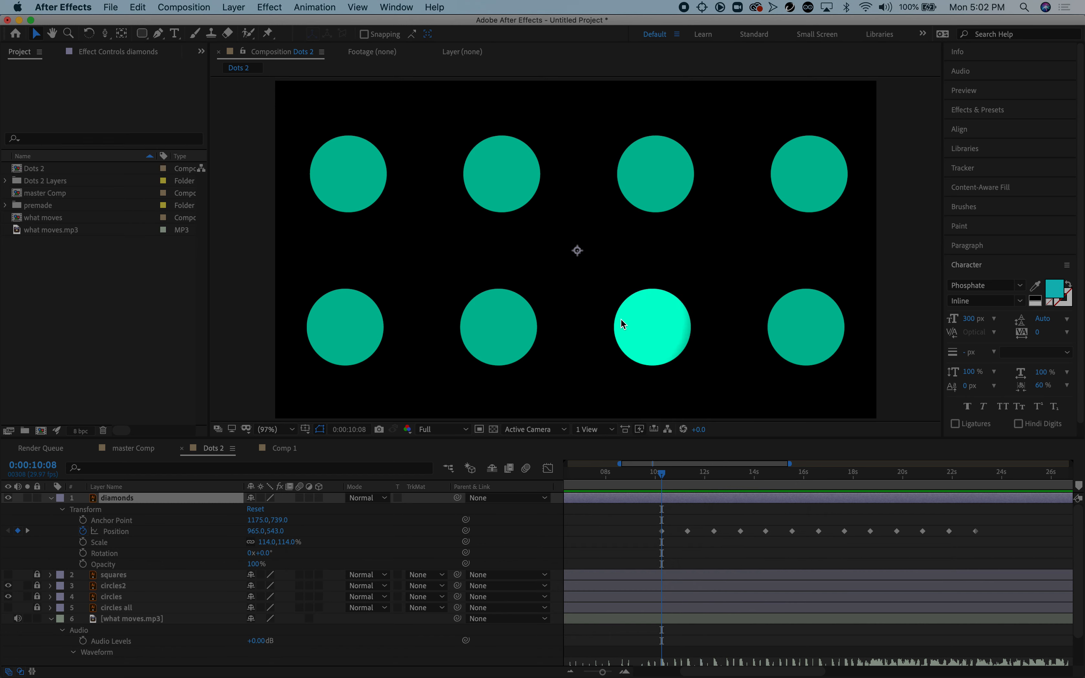
left_click(662, 532)
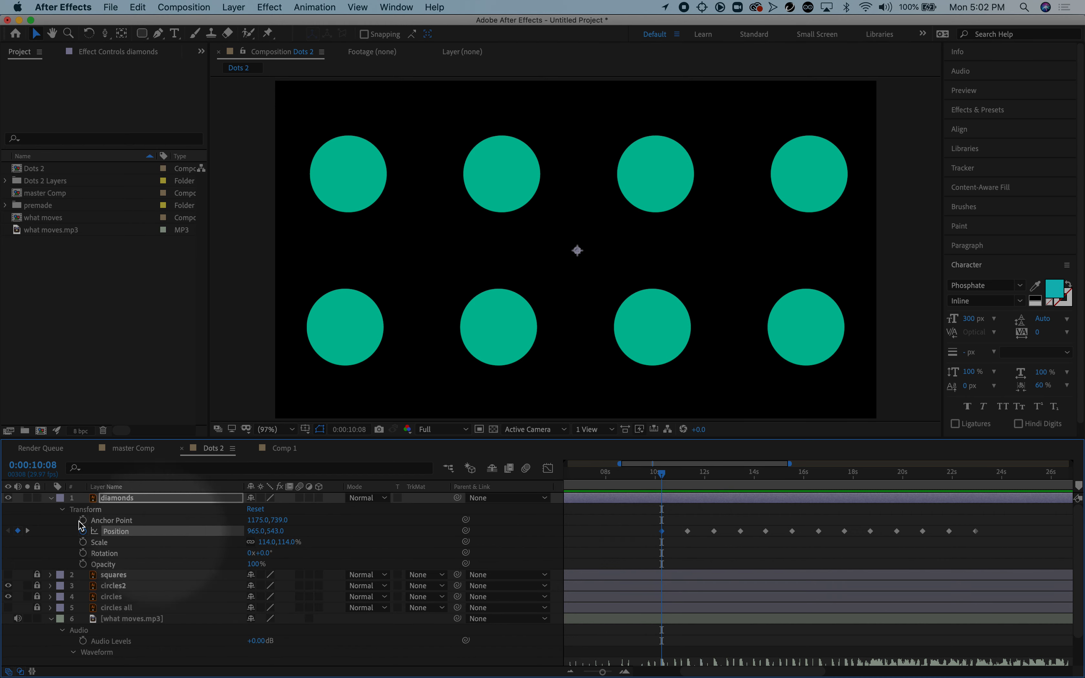
left_click(28, 531)
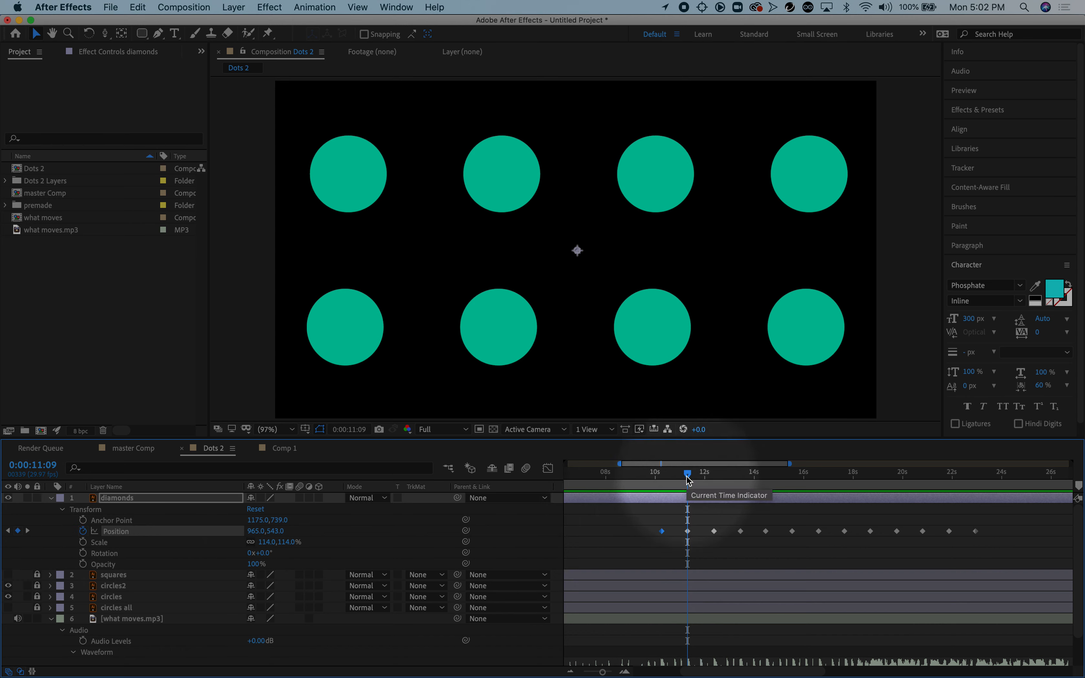
left_click(688, 531)
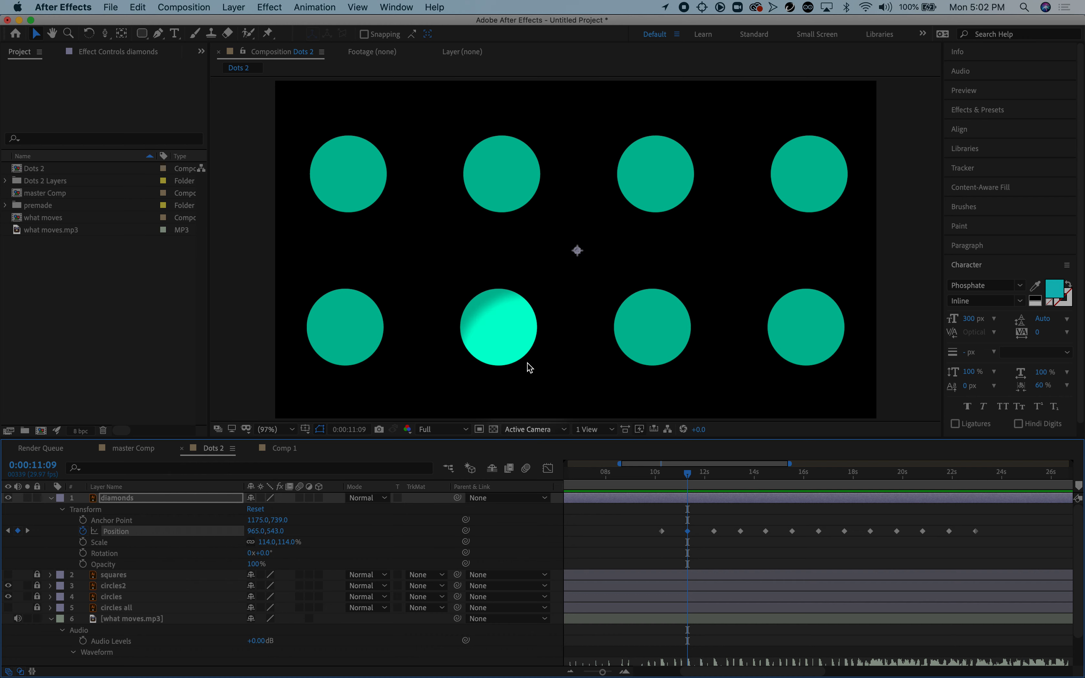
left_click_drag(653, 178, 730, 256)
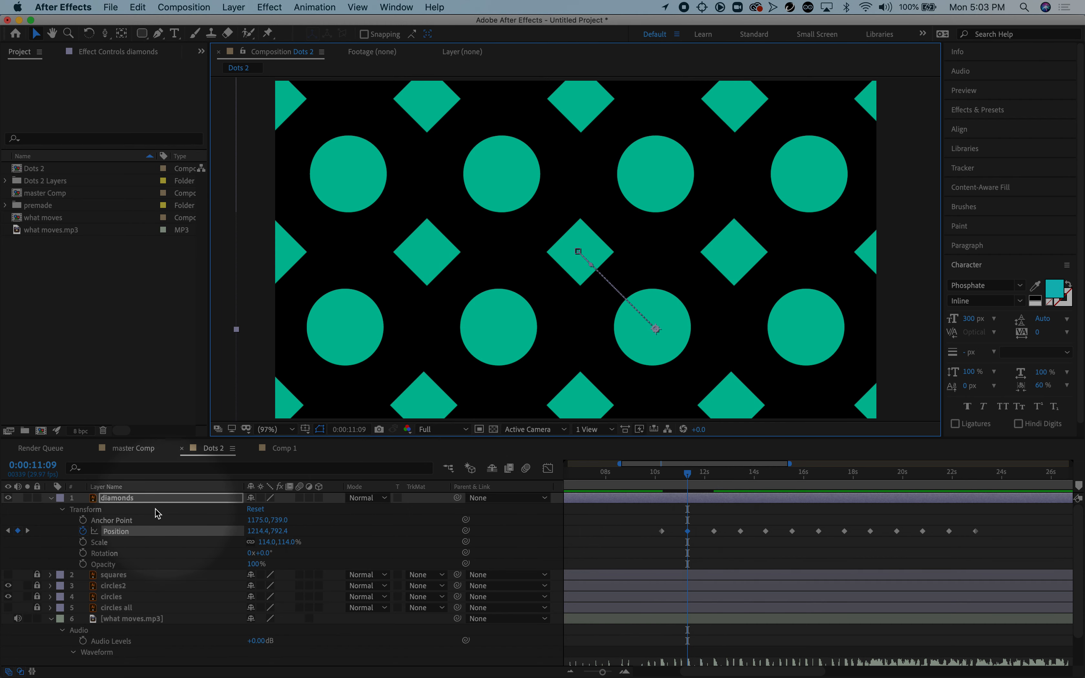
Move the diamonds layer to about 967, 1029 at the third Position keyframe (0:00:12:11), and down-left of its starting point at the fourth (0:00:13:13)
left_click(28, 531)
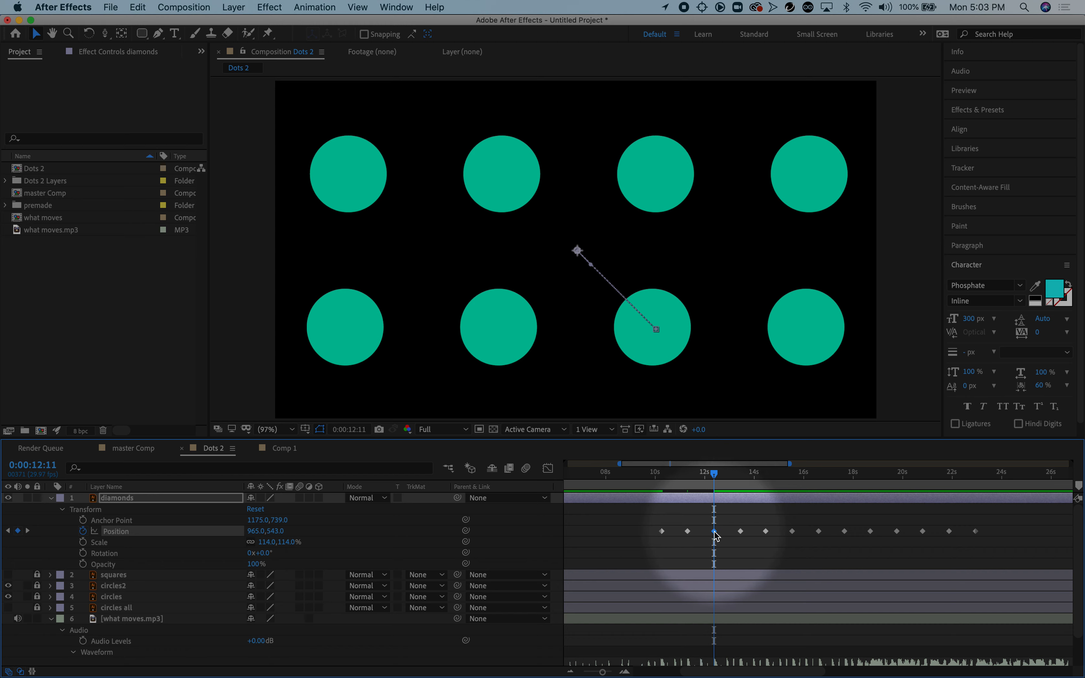
left_click_drag(650, 171, 652, 337)
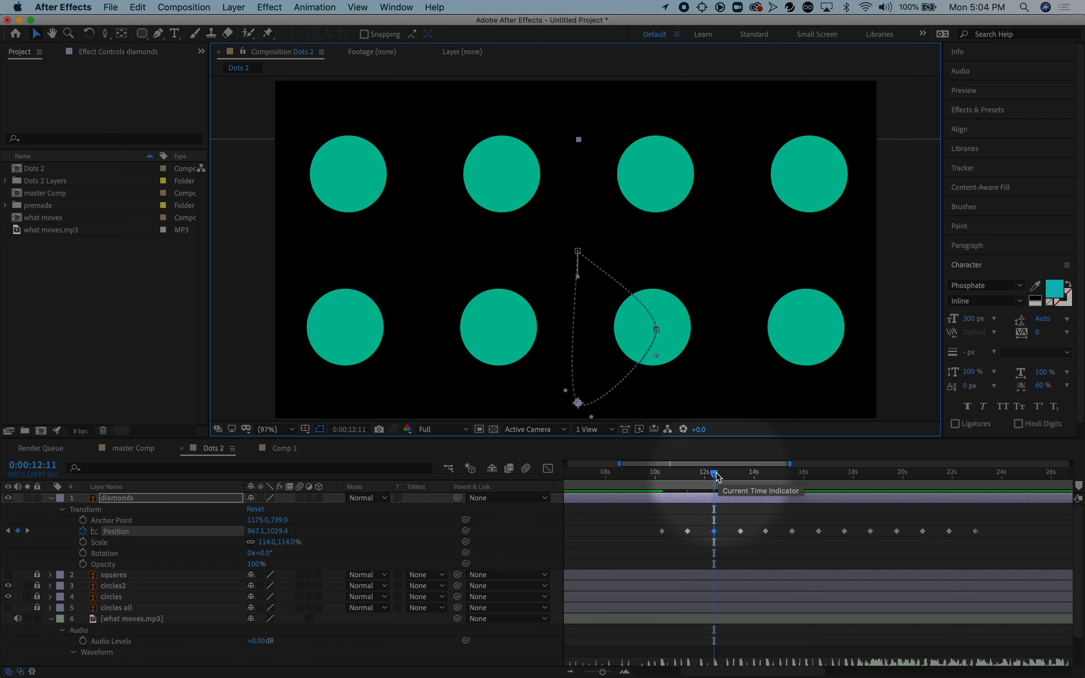
left_click(27, 532)
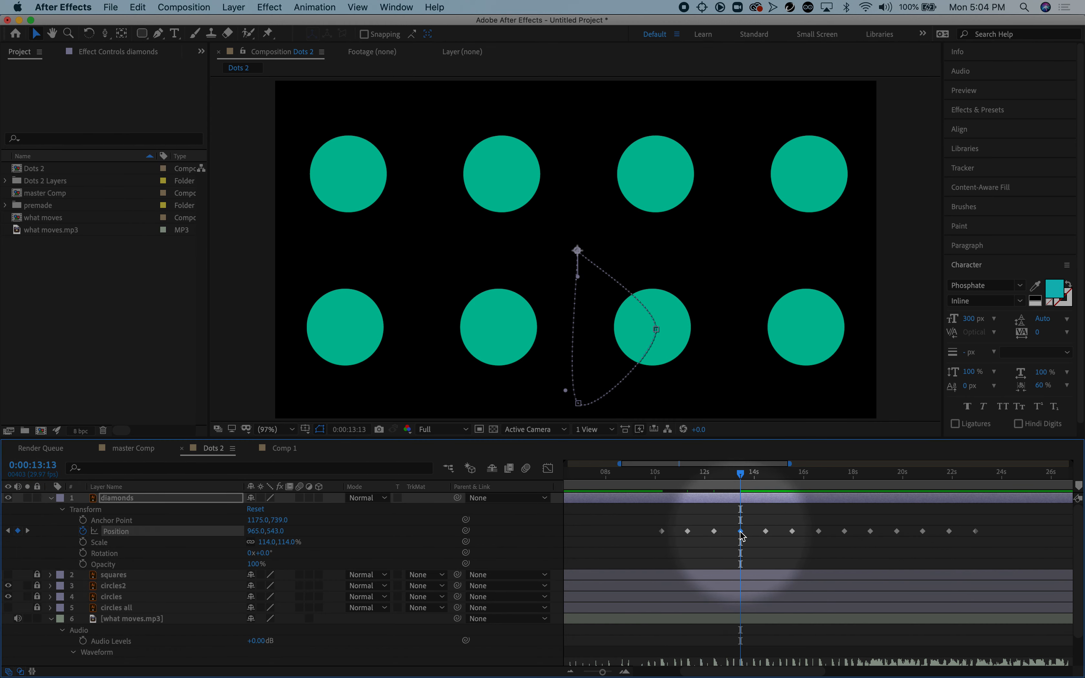
left_click_drag(650, 181, 567, 258)
Preview the diamonds animation from 0:00:09:21 and return the playhead to just before the first Position keyframe
left_click_drag(739, 473, 648, 475)
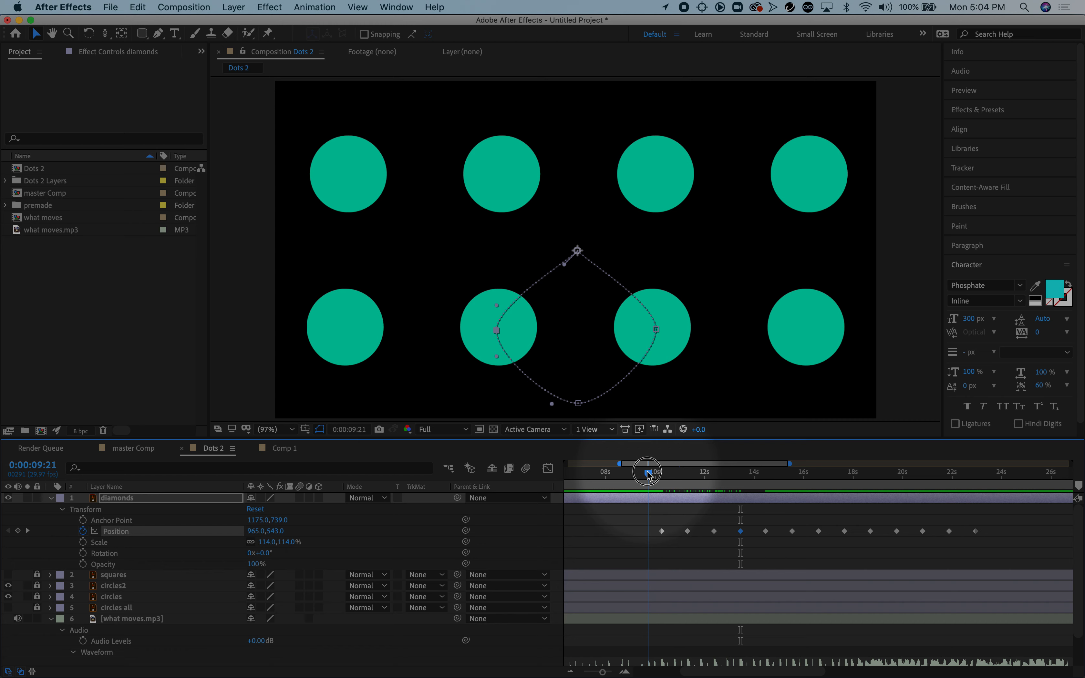
left_click_drag(648, 474, 648, 474)
key("space")
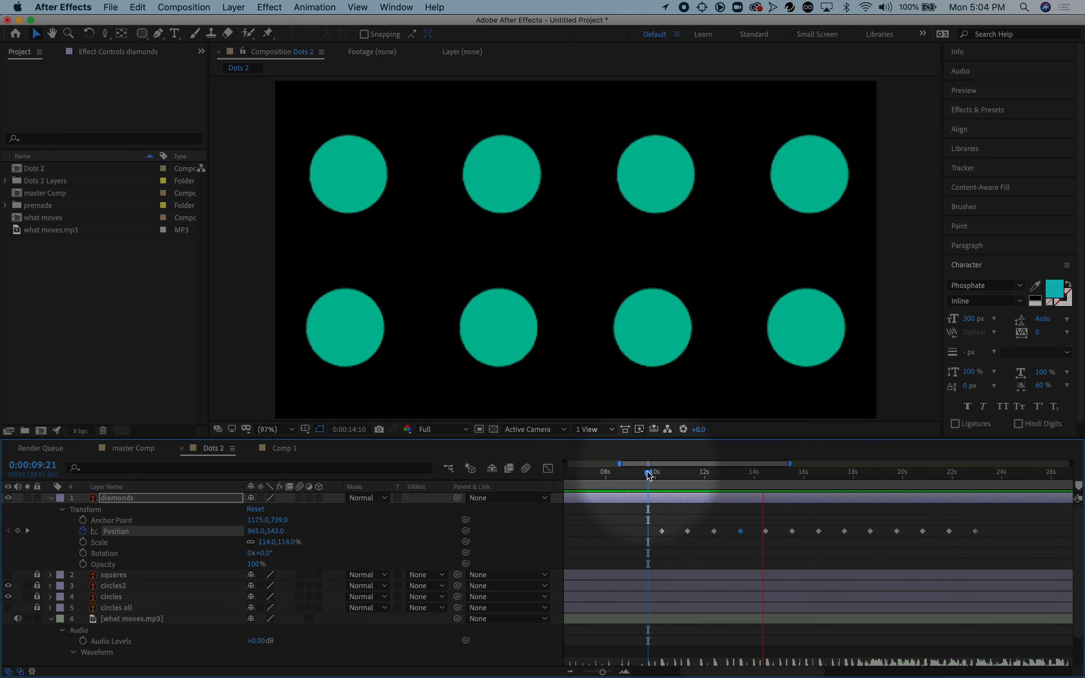
key("space")
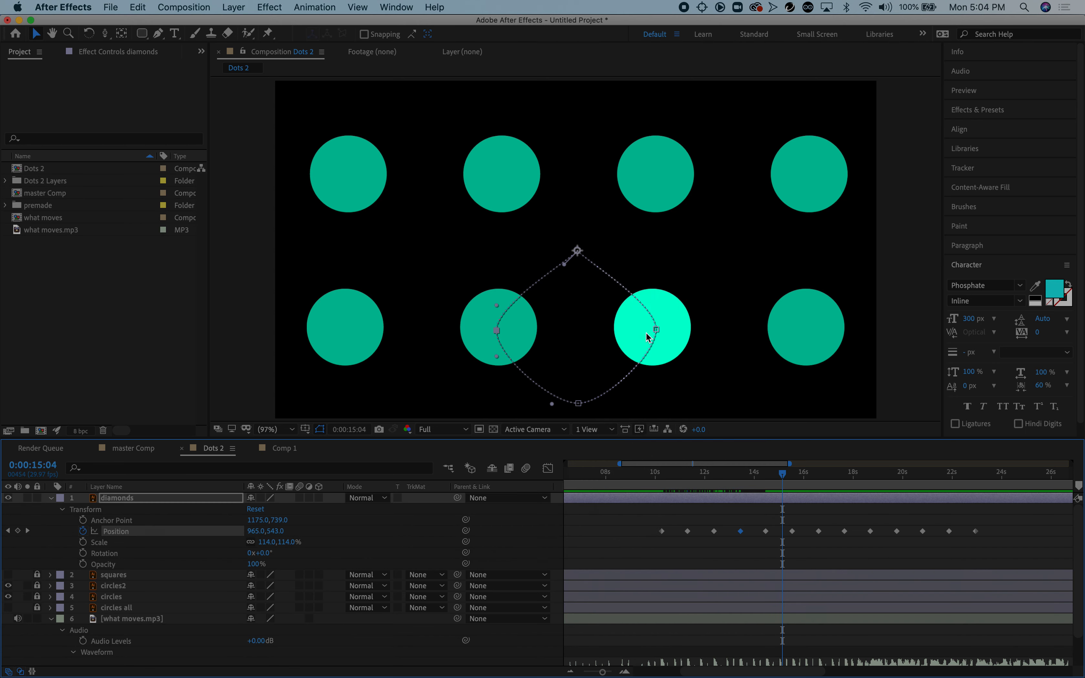
left_click_drag(782, 474, 658, 482)
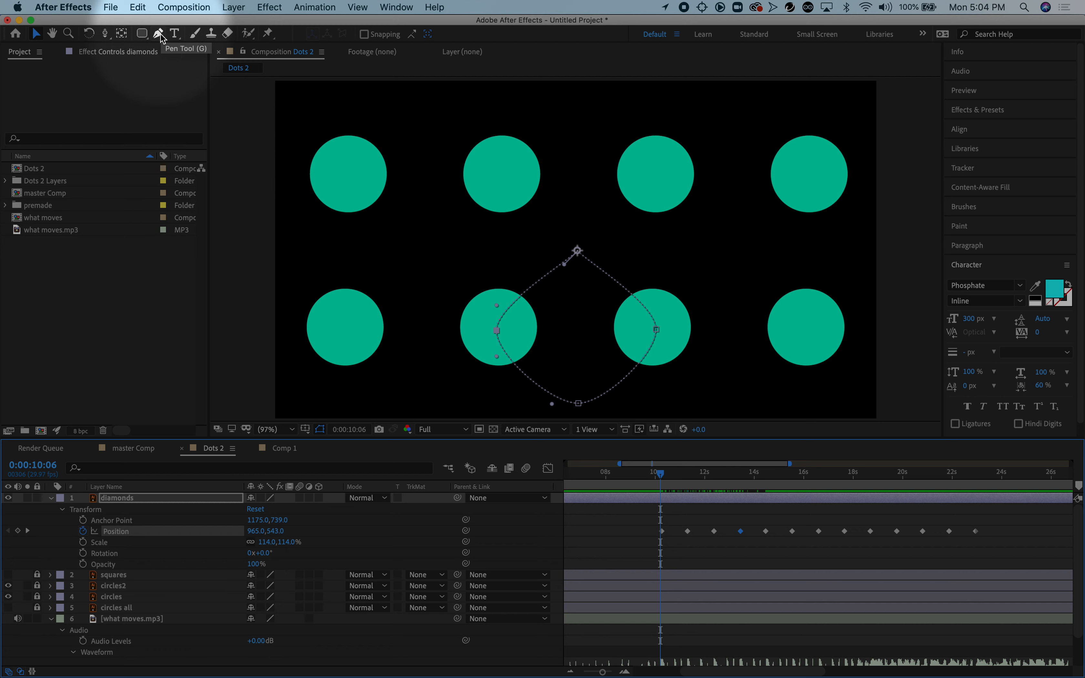
left_click_drag(160, 35, 208, 34)
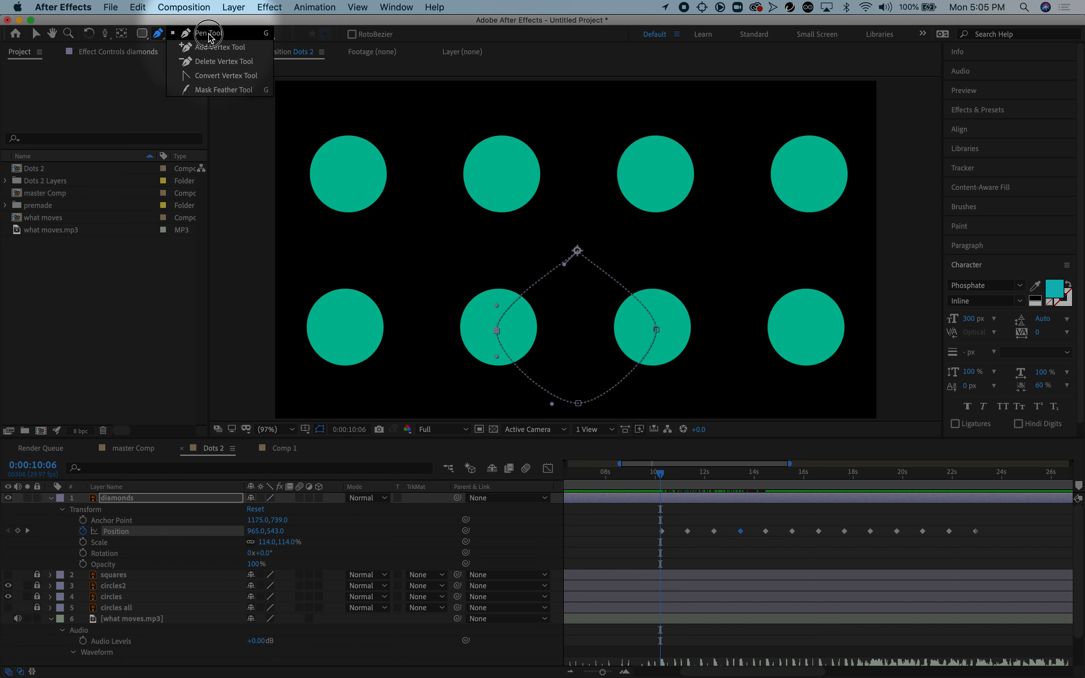
left_click_drag(209, 35, 182, 28)
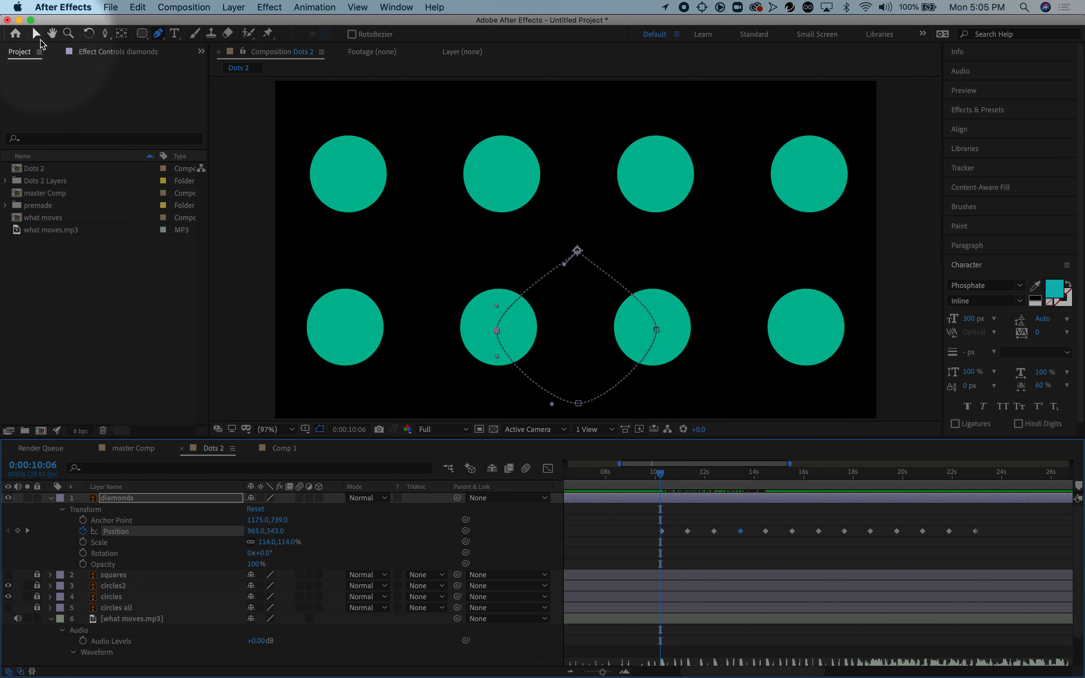
key("v")
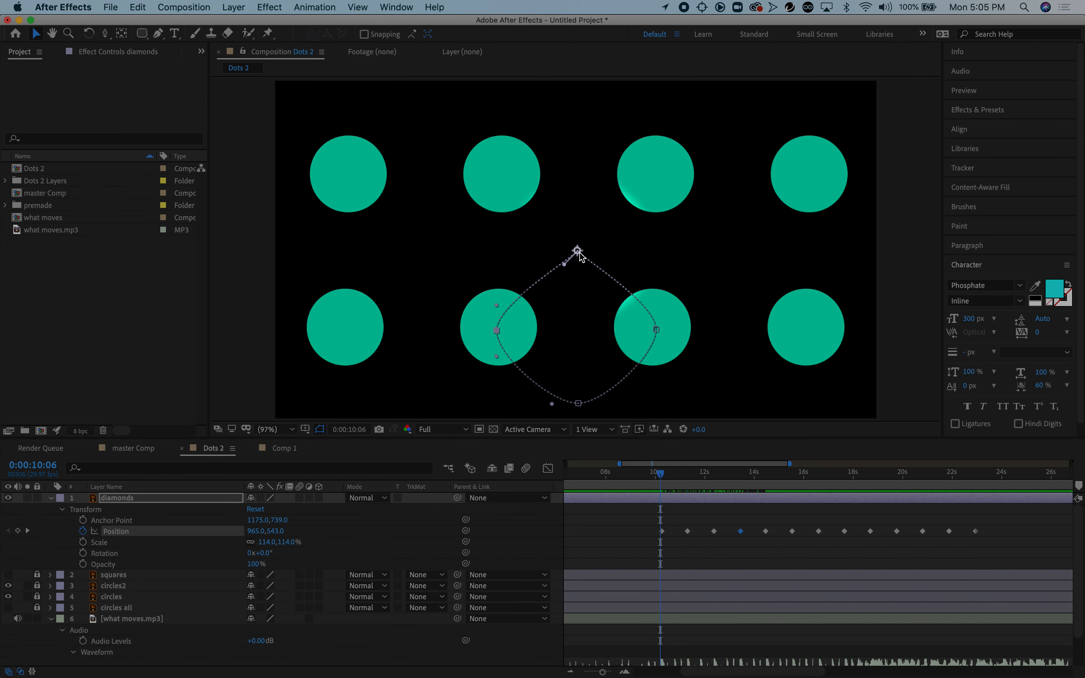
Lengthen the Bezier handles on the right and bottom vertices of the diamonds motion path to round those curves
left_click(577, 250)
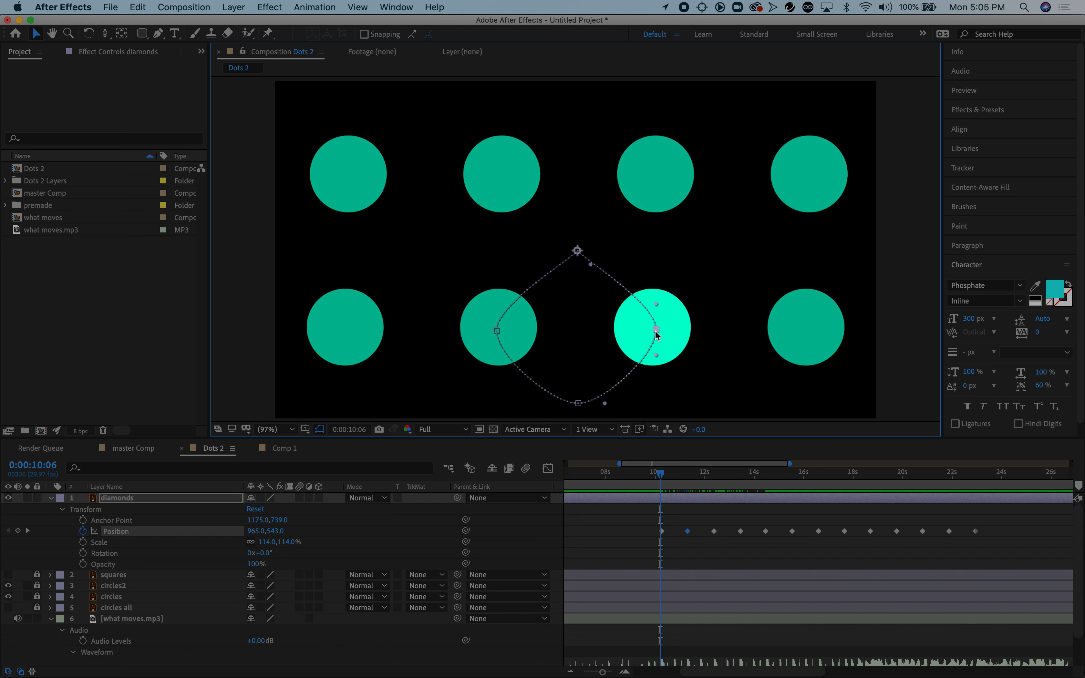
left_click(578, 403)
left_click_drag(656, 305, 649, 248)
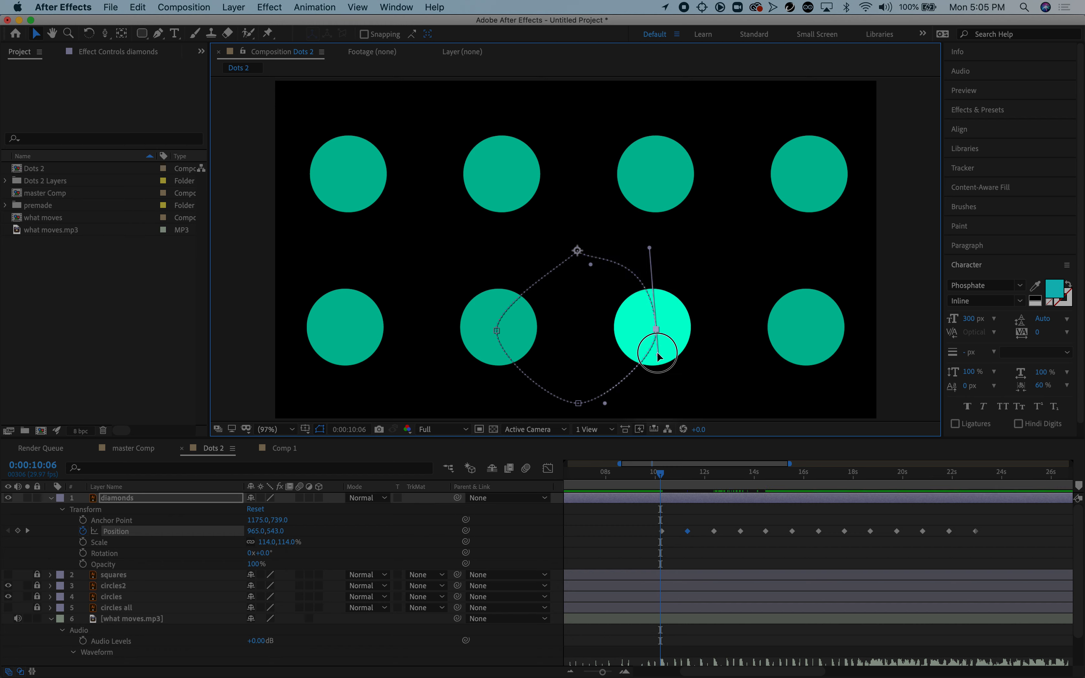
left_click_drag(658, 356, 621, 405)
left_click(580, 405)
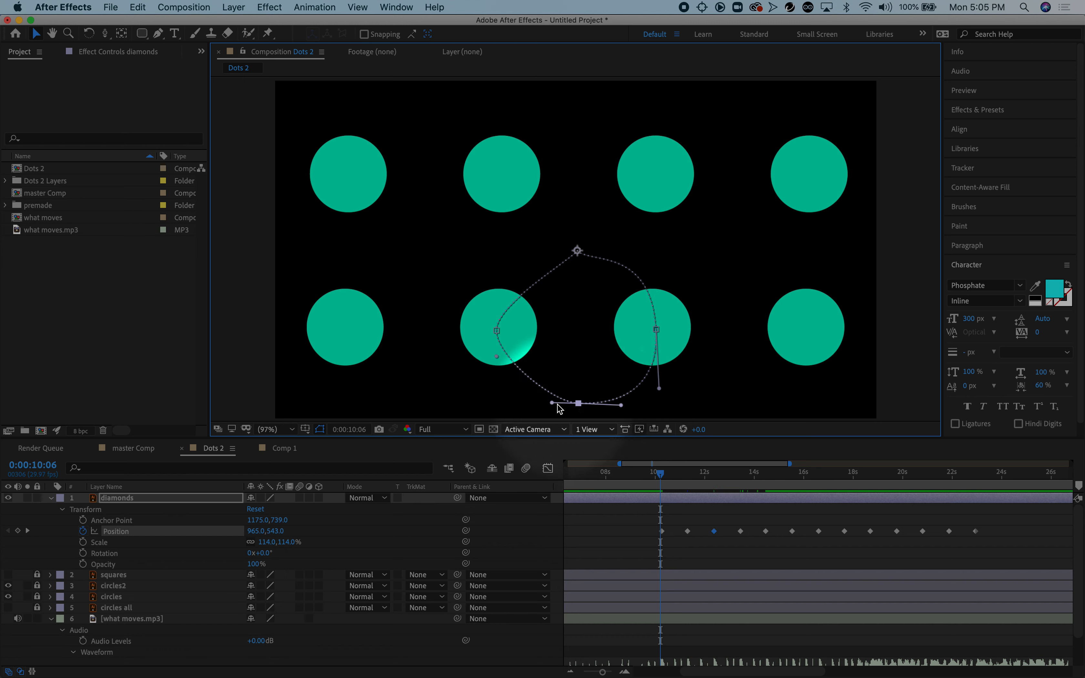
left_click_drag(552, 403, 528, 404)
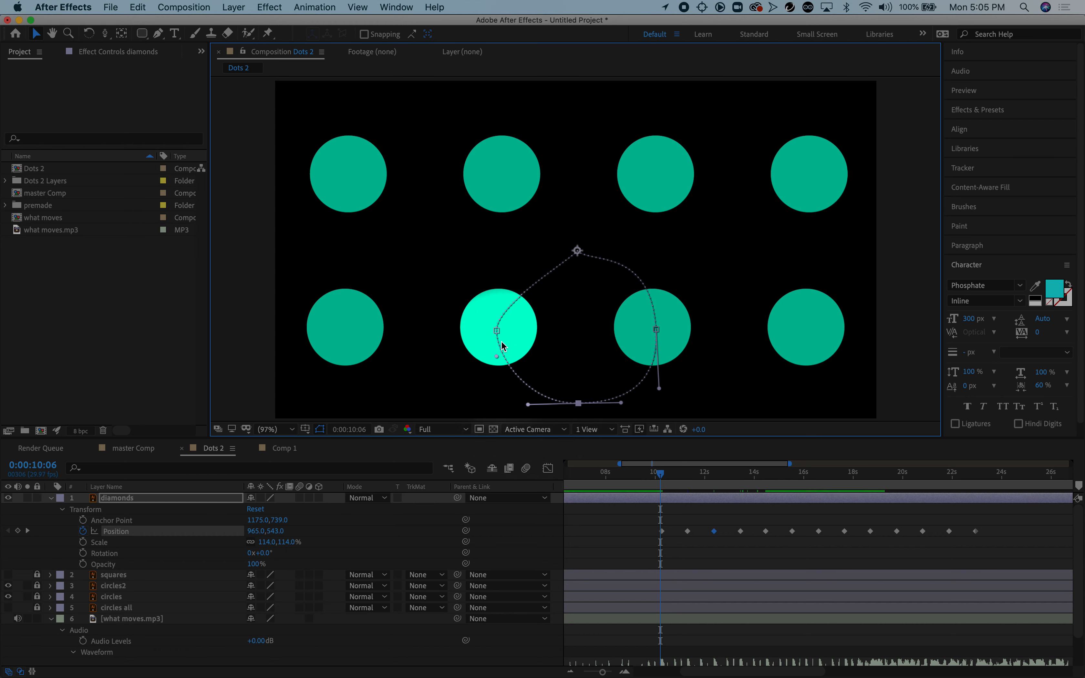
Extend both handles of the motion path's left vertex and the top vertex's left-hand handle to round that side
left_click(496, 331)
left_click_drag(497, 357, 497, 375)
left_click_drag(497, 307, 496, 272)
left_click(577, 251)
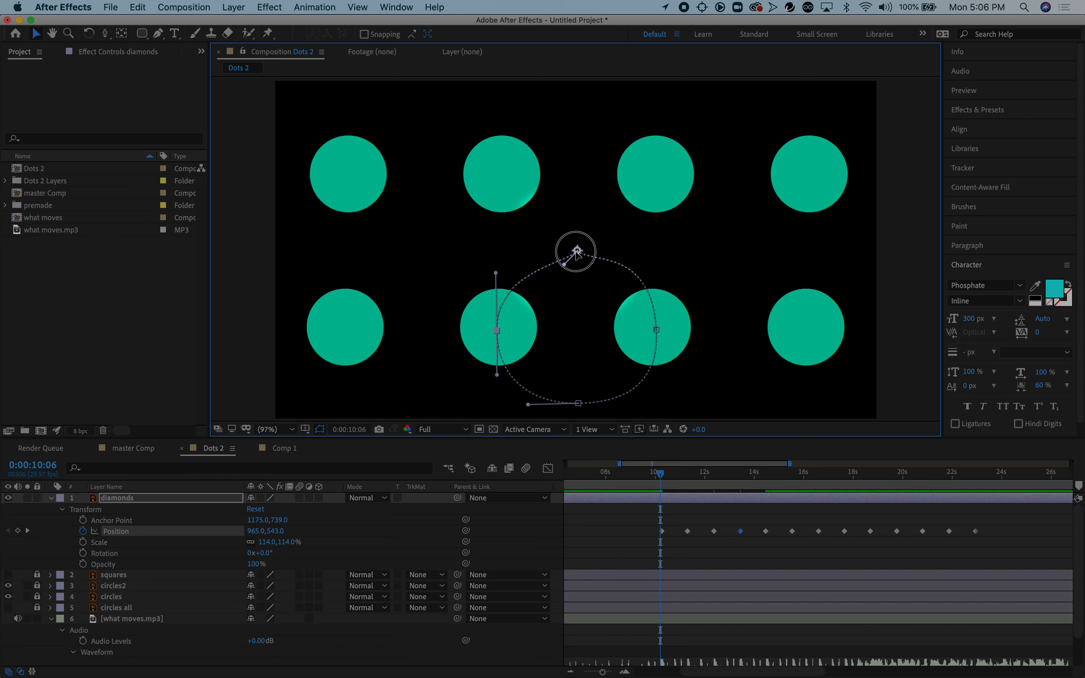
left_click_drag(564, 264, 532, 254)
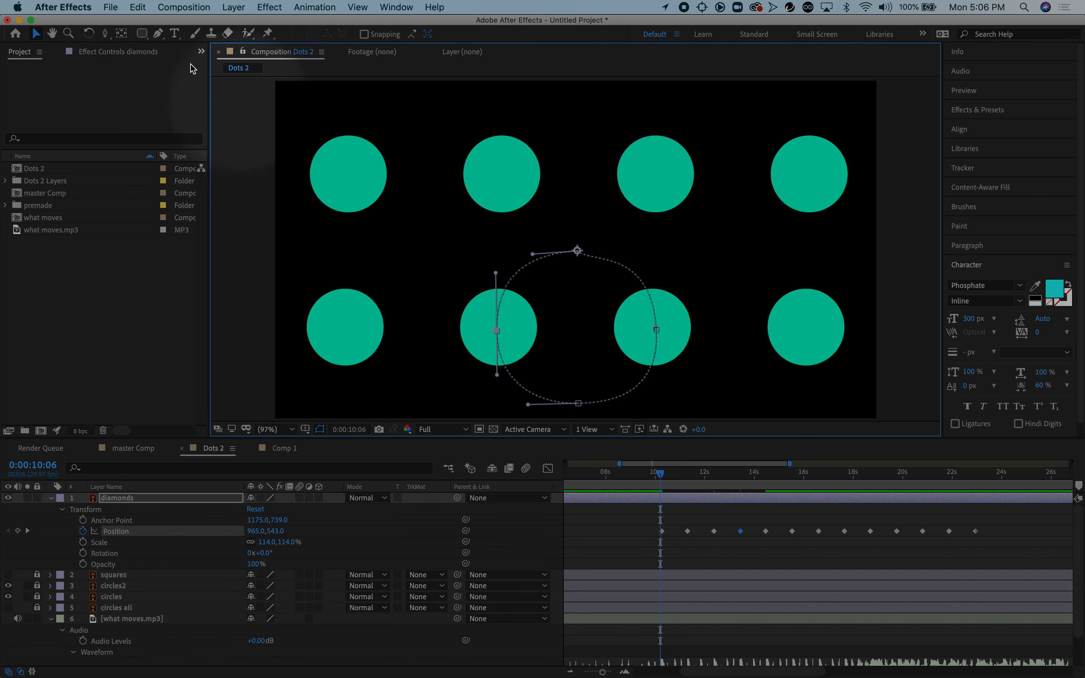
Convert the left, bottom and right vertices of the diamonds motion path to corner points with the Convert Vertex Tool
left_click_drag(159, 34, 207, 77)
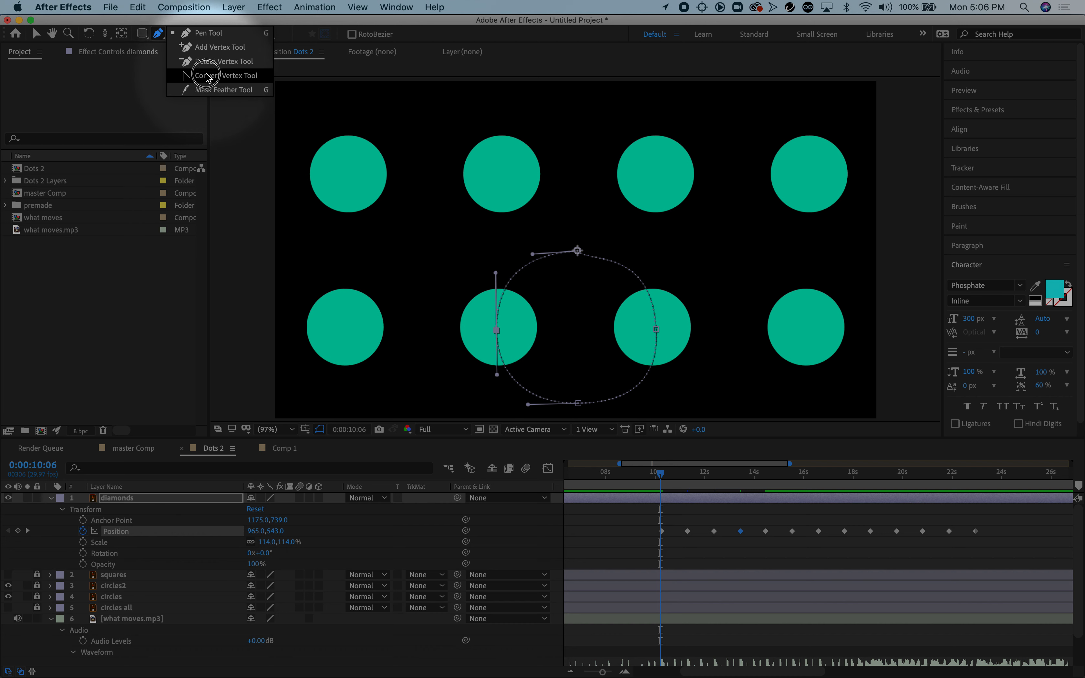
left_click_drag(207, 78, 207, 77)
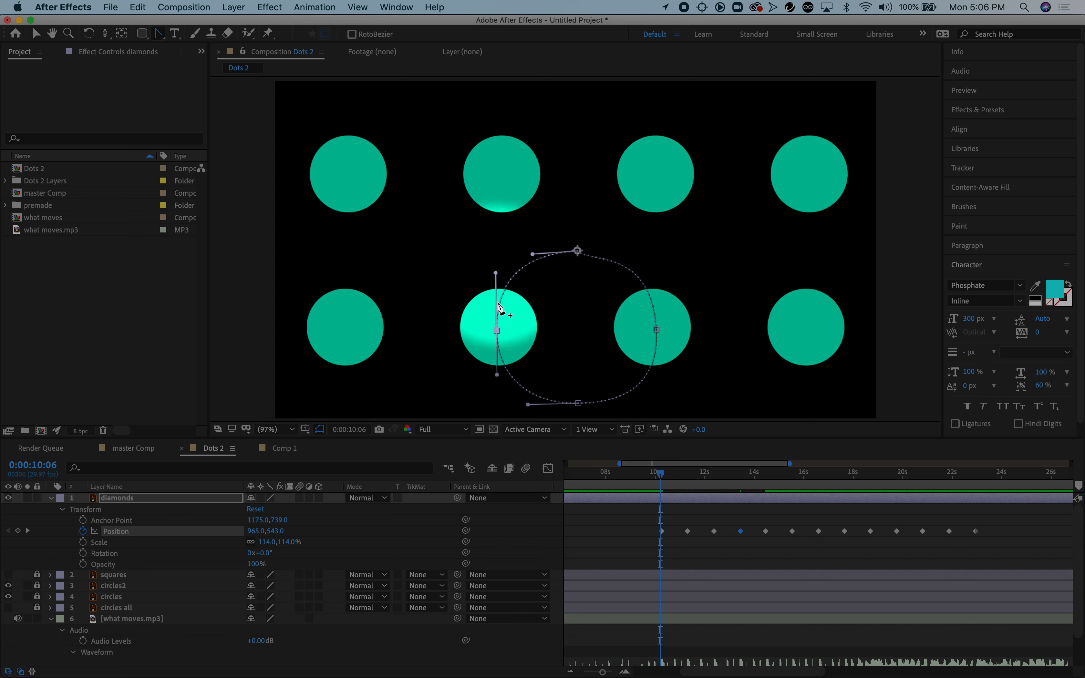
left_click(496, 331)
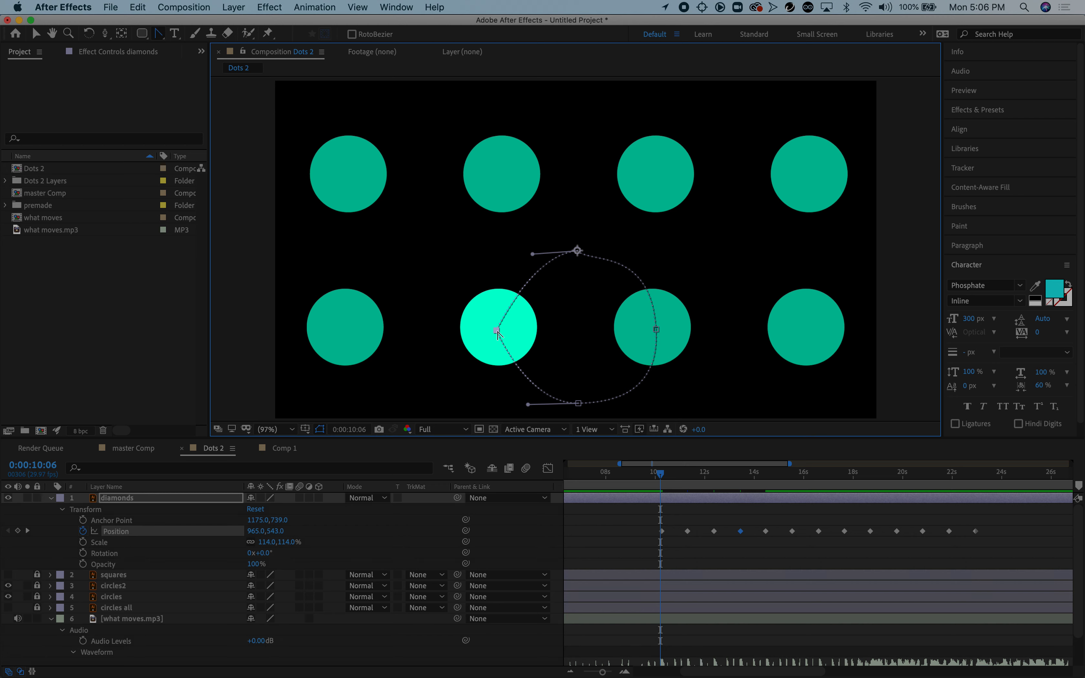
left_click_drag(496, 331, 496, 281)
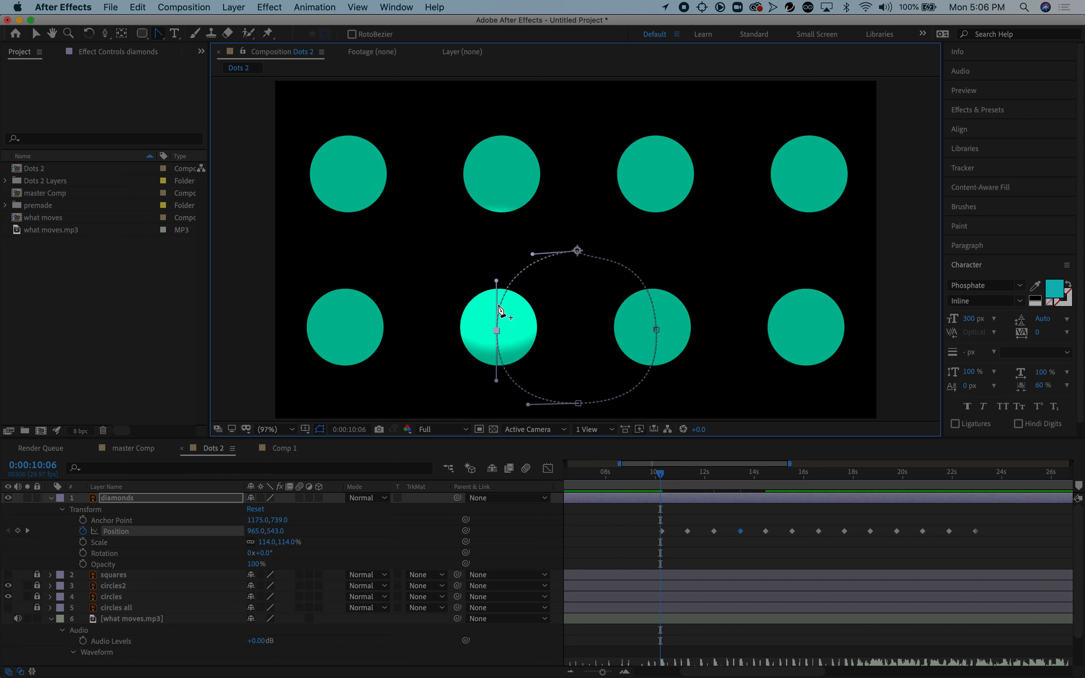
left_click(497, 331)
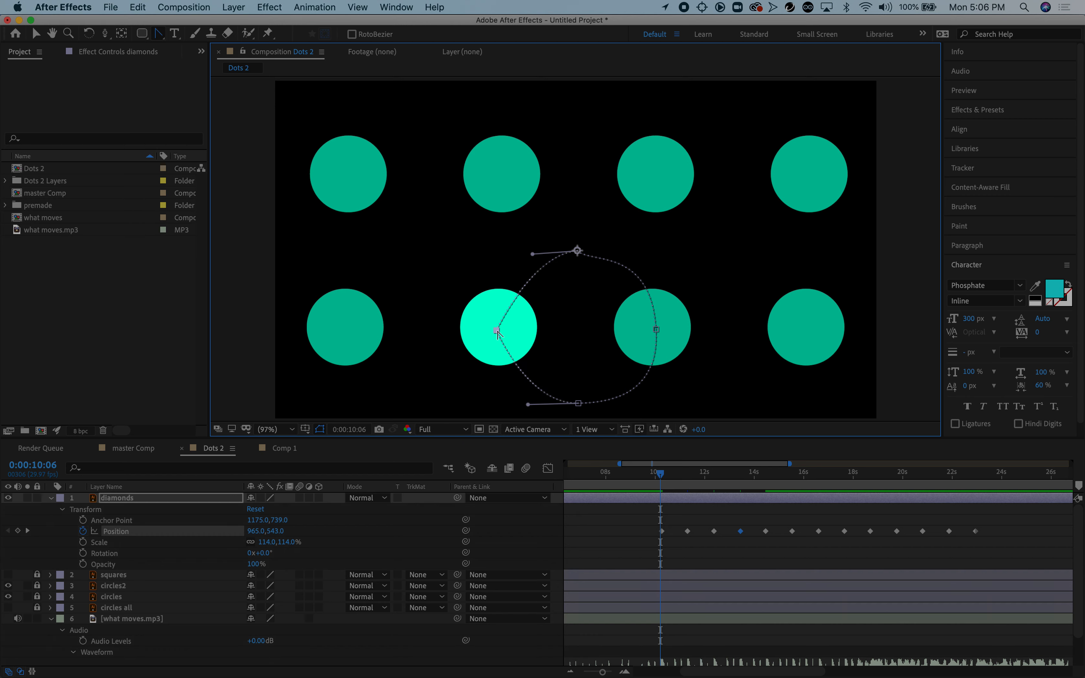
left_click(578, 403)
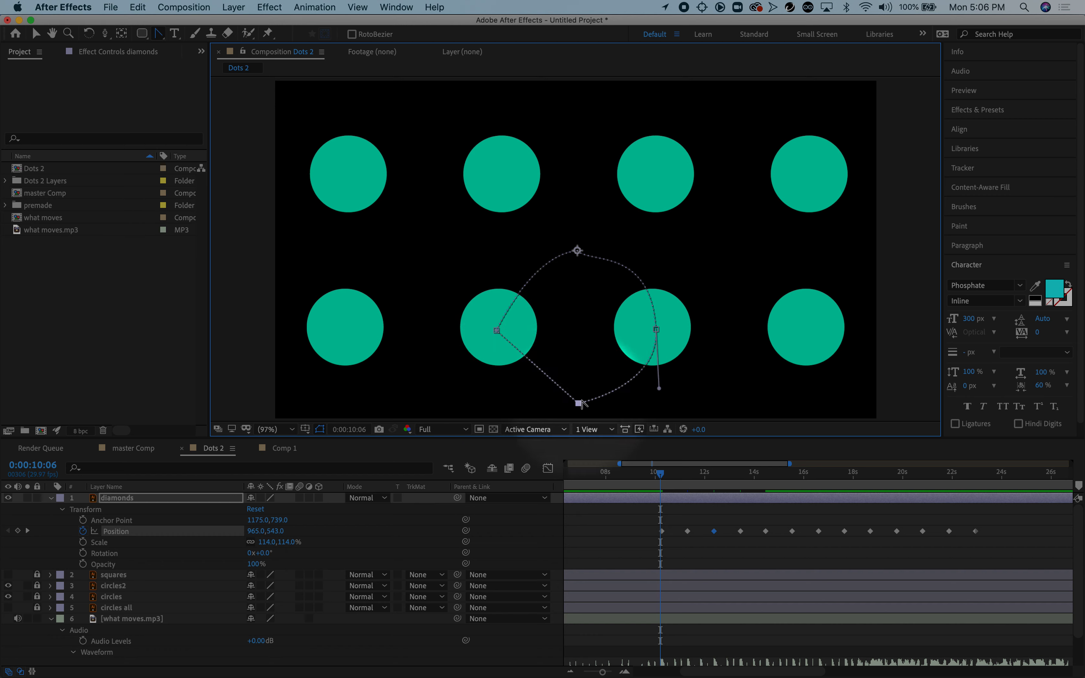
left_click(657, 330)
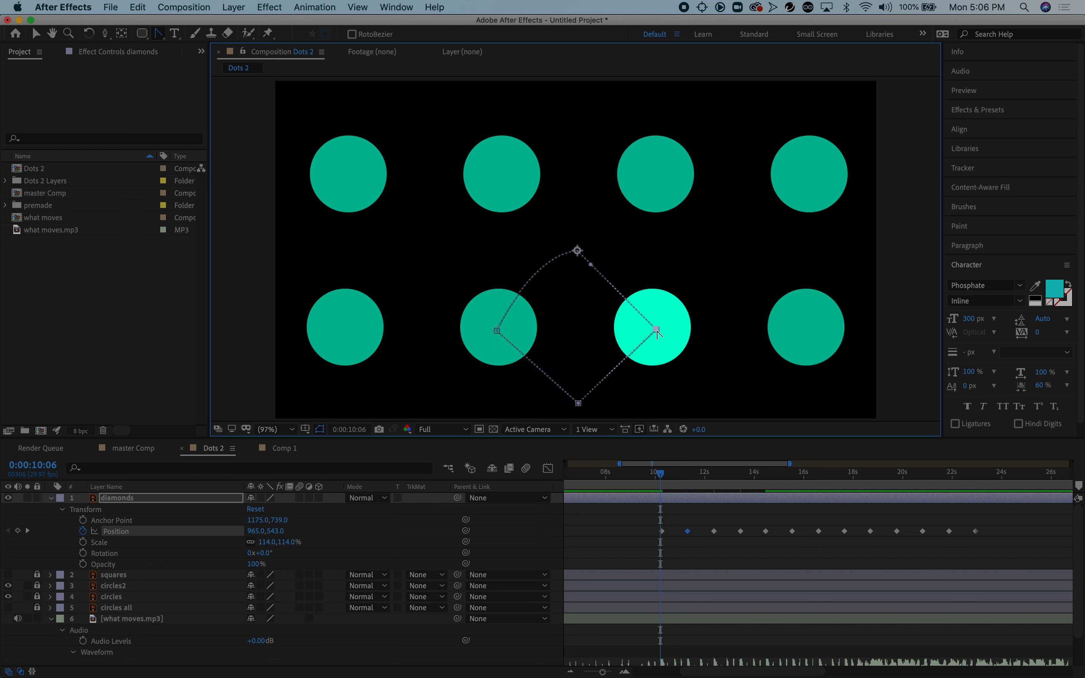
left_click(578, 250)
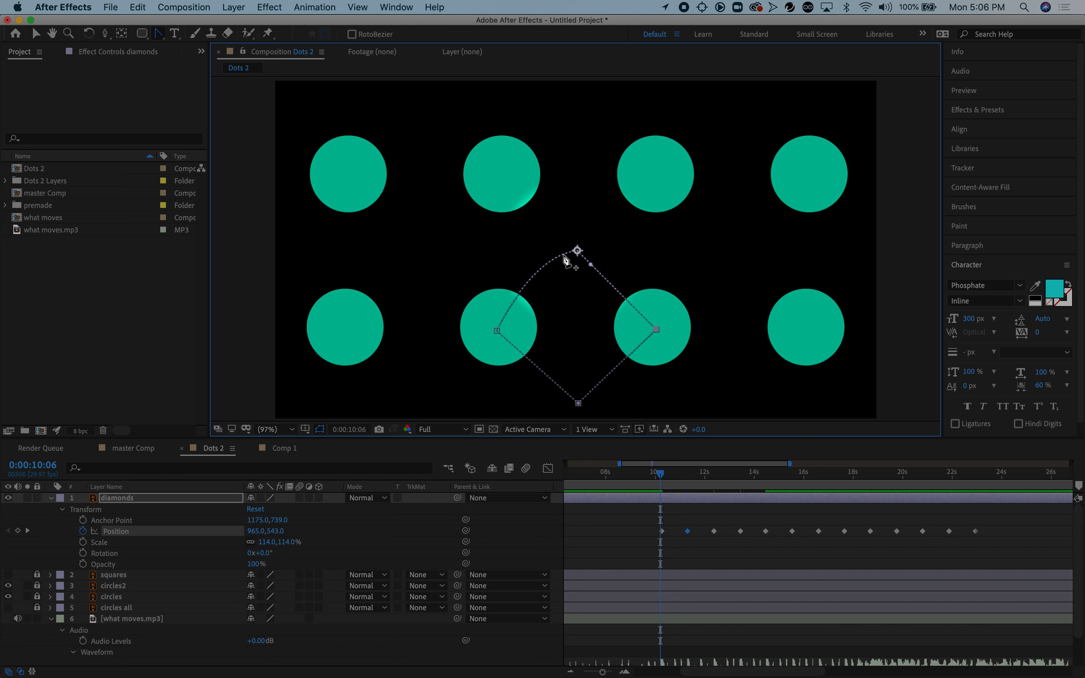
left_click(37, 34)
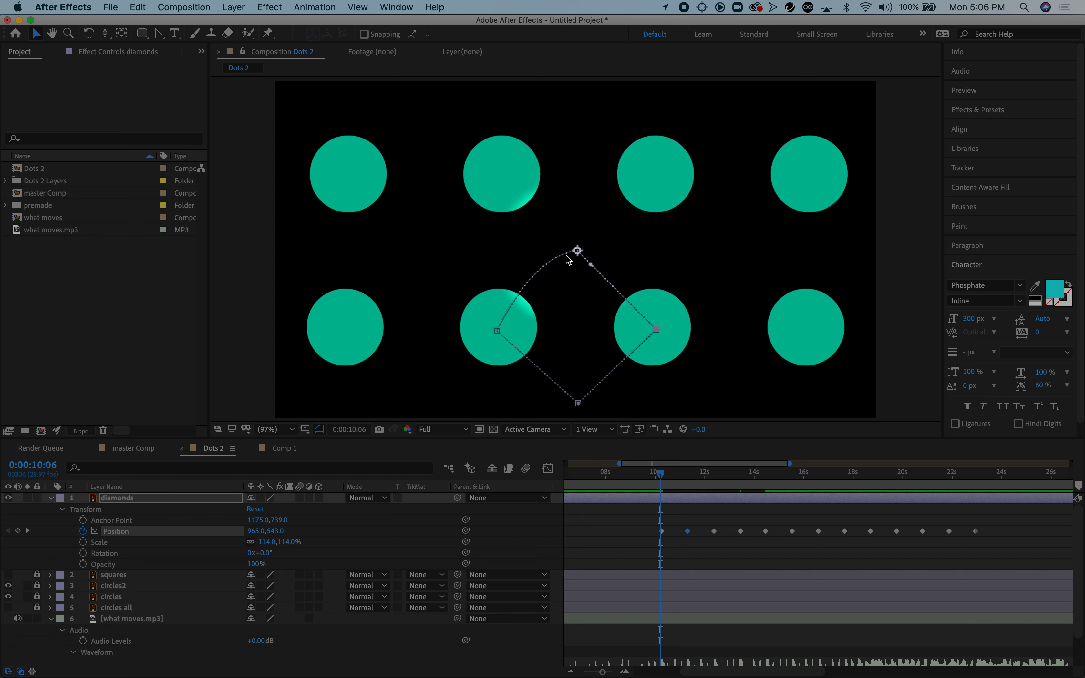
Retract both Bezier handles of the motion path's top vertex into the vertex, and nudge the bottom and right vertices to even out the diamond
left_click(578, 251)
left_click(578, 251)
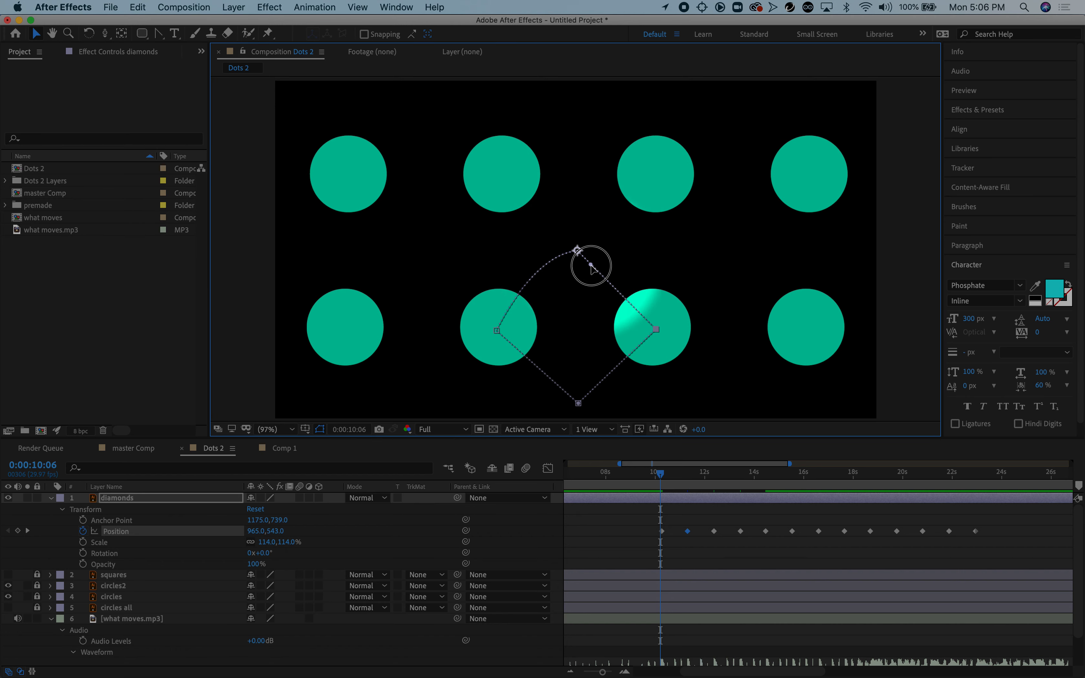
left_click(578, 252)
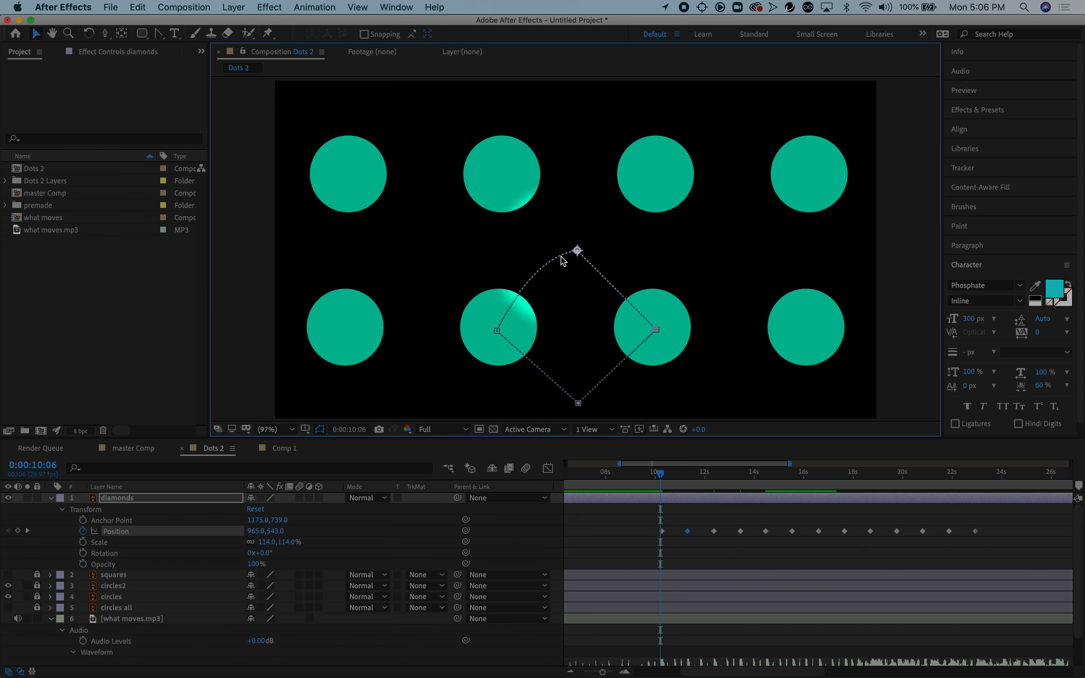
left_click(497, 331)
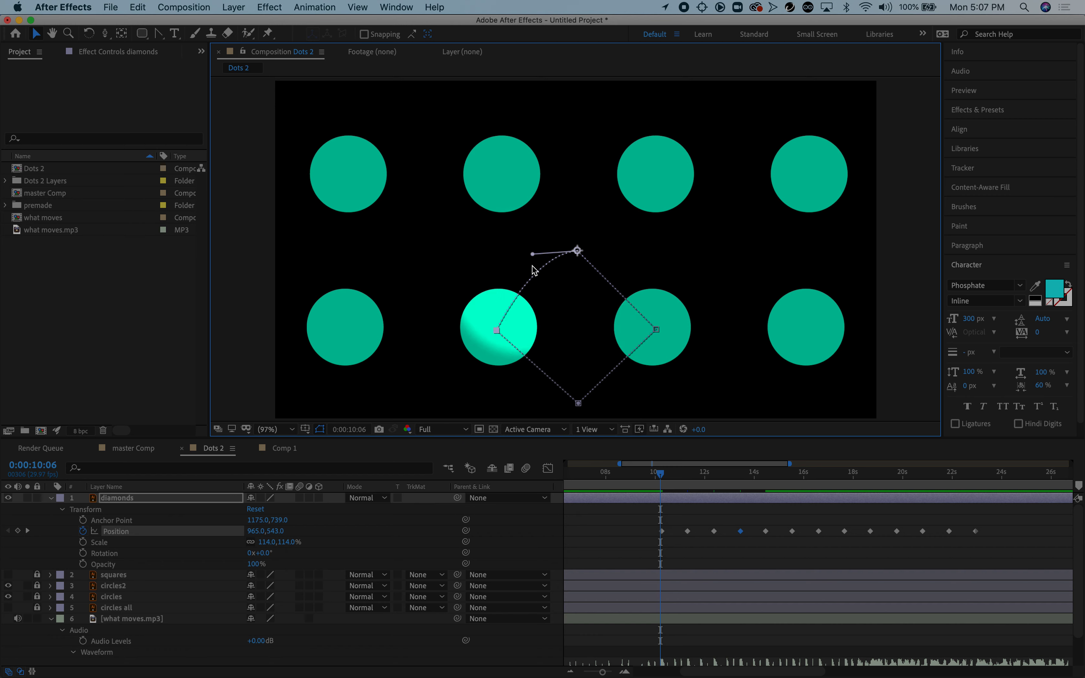
left_click_drag(532, 255, 578, 250)
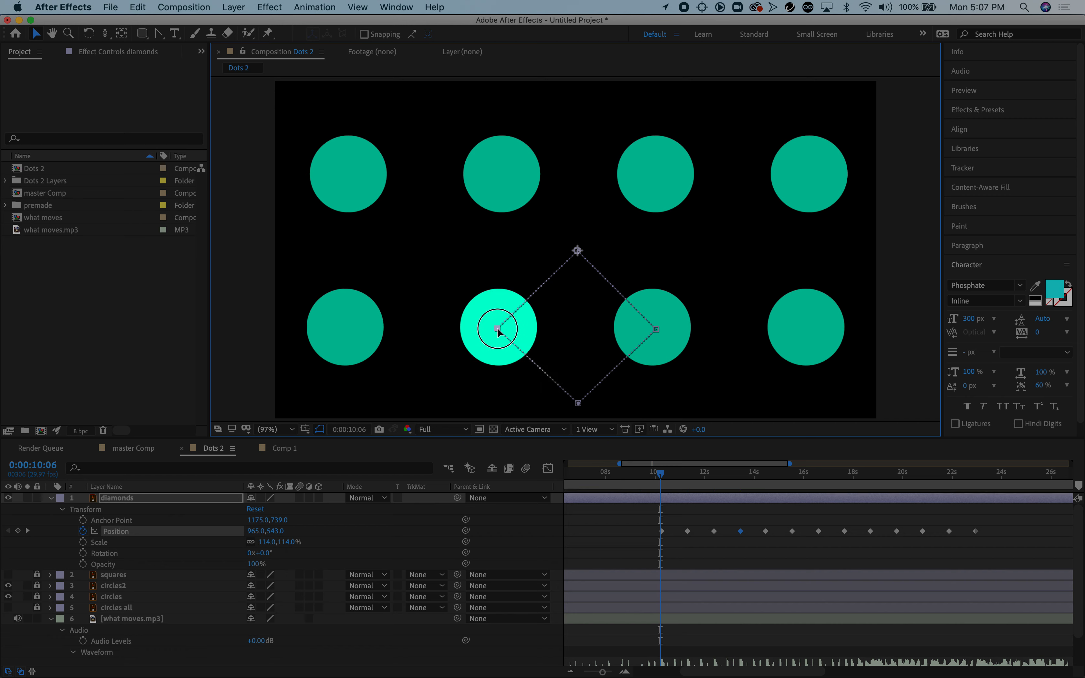
left_click_drag(578, 403, 577, 409)
left_click_drag(656, 329, 654, 326)
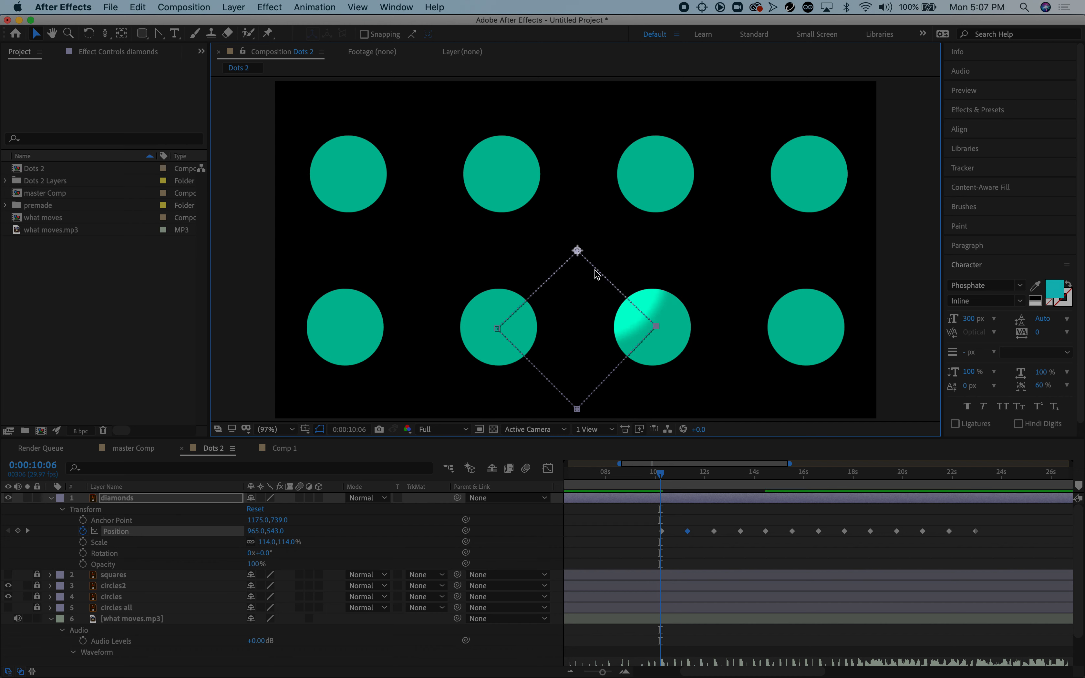
Preview the diamonds animation twice from the first Position keyframe at 0:00:10:08
left_click_drag(660, 472, 662, 476)
key("space")
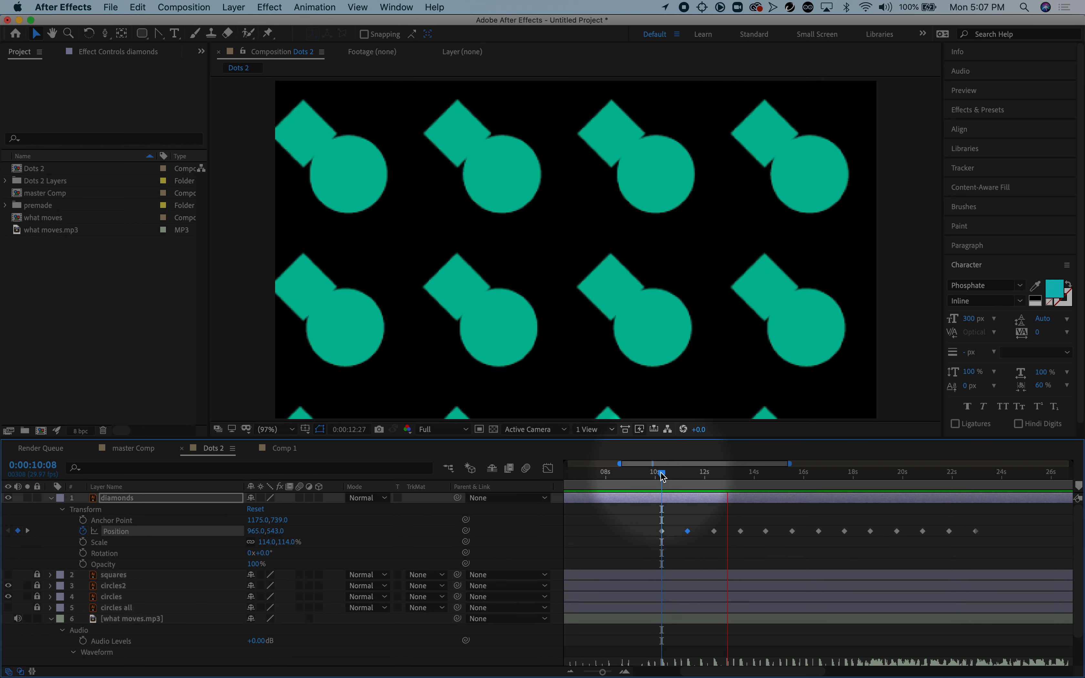
key("space")
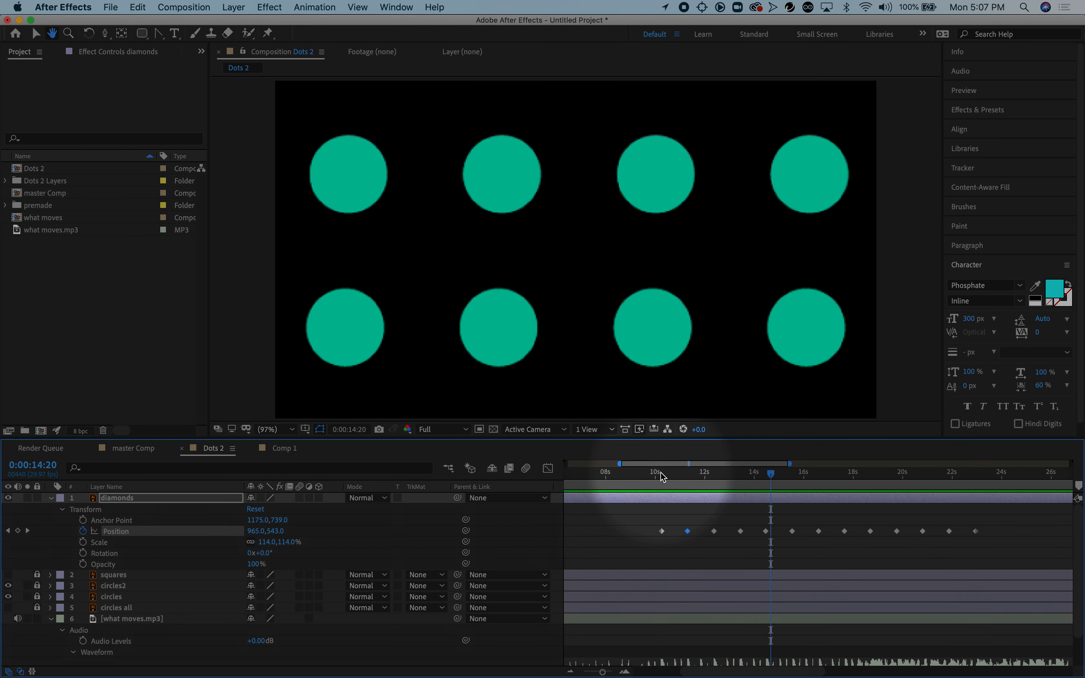
left_click_drag(706, 484, 662, 482)
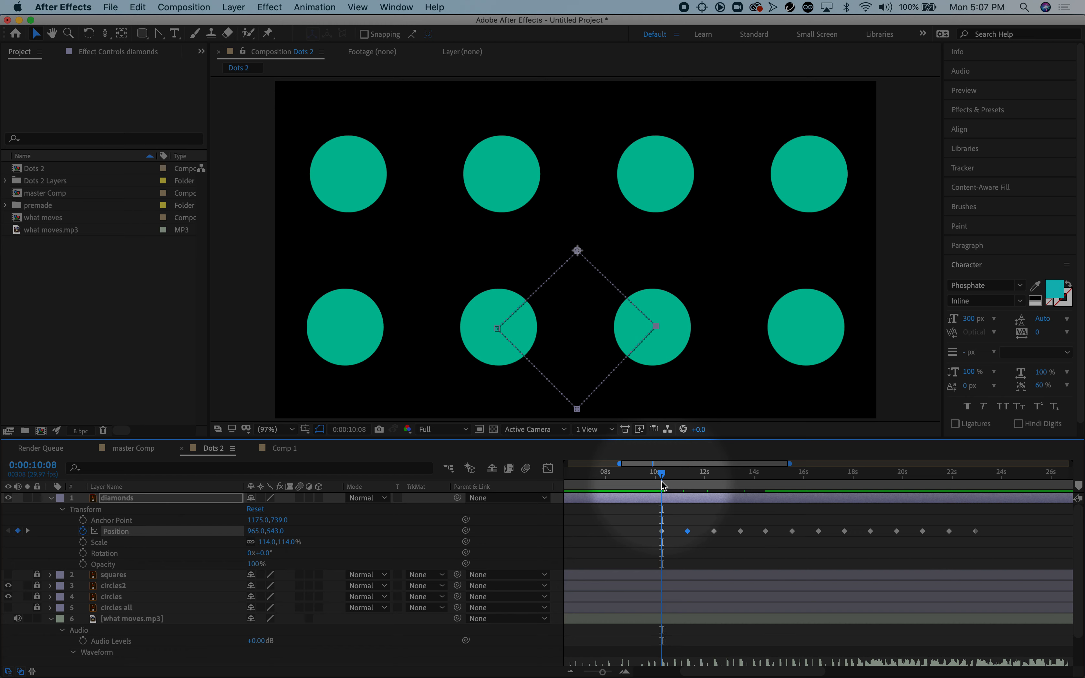
key("space")
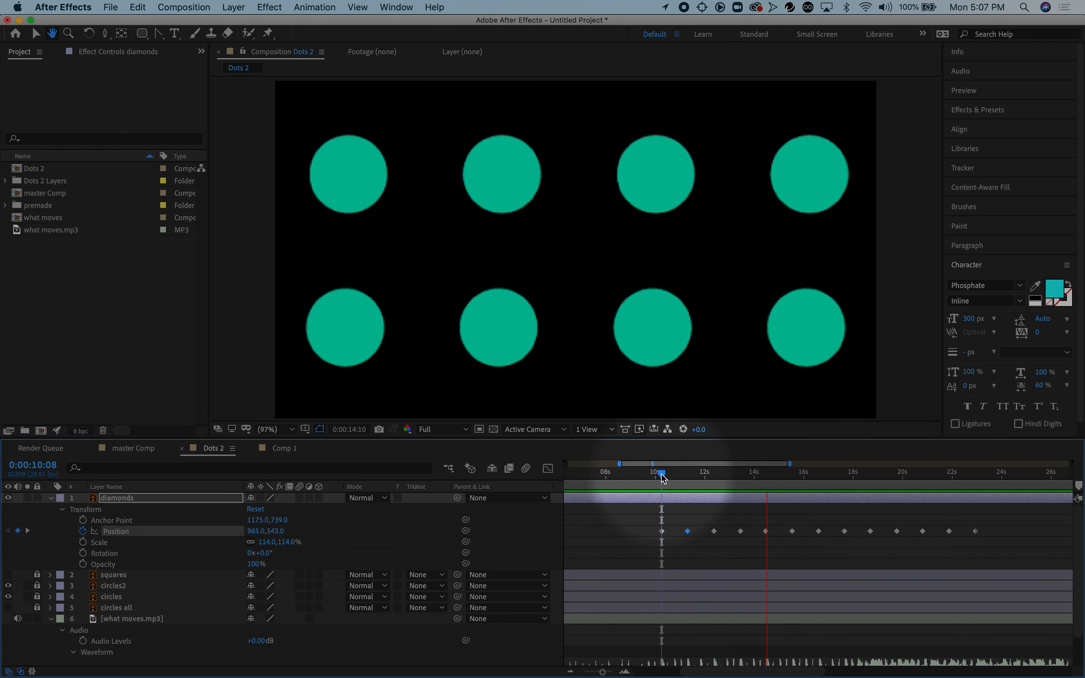
key("space")
Try to apply Easy Ease to only the first Position keyframe of the diamonds layer
left_click(635, 526)
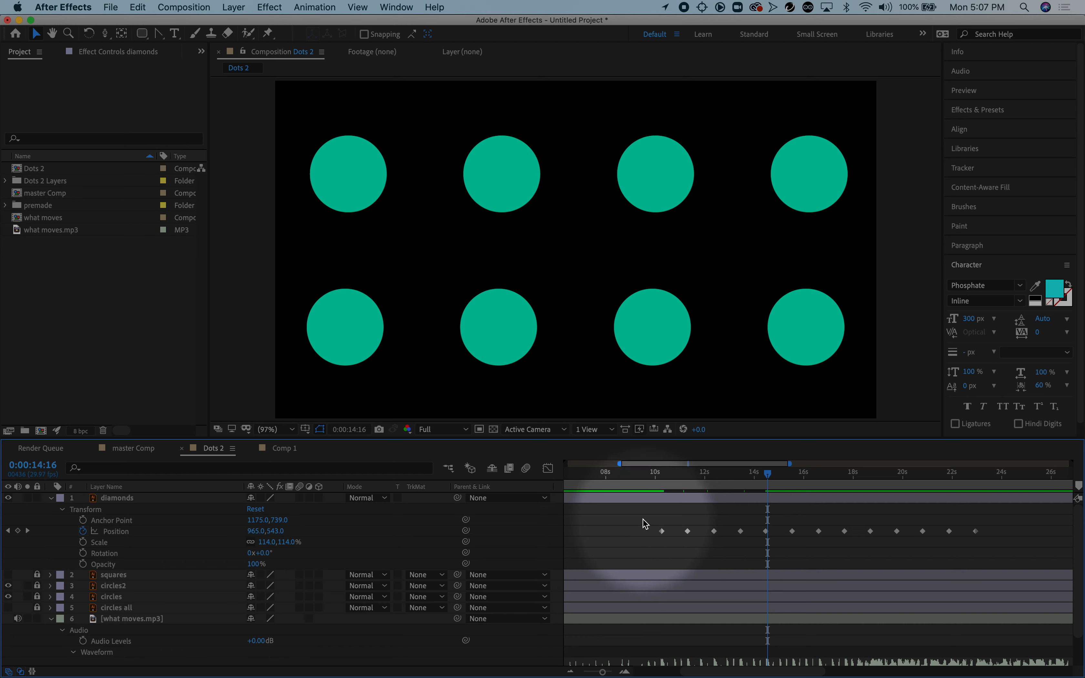
left_click(662, 530)
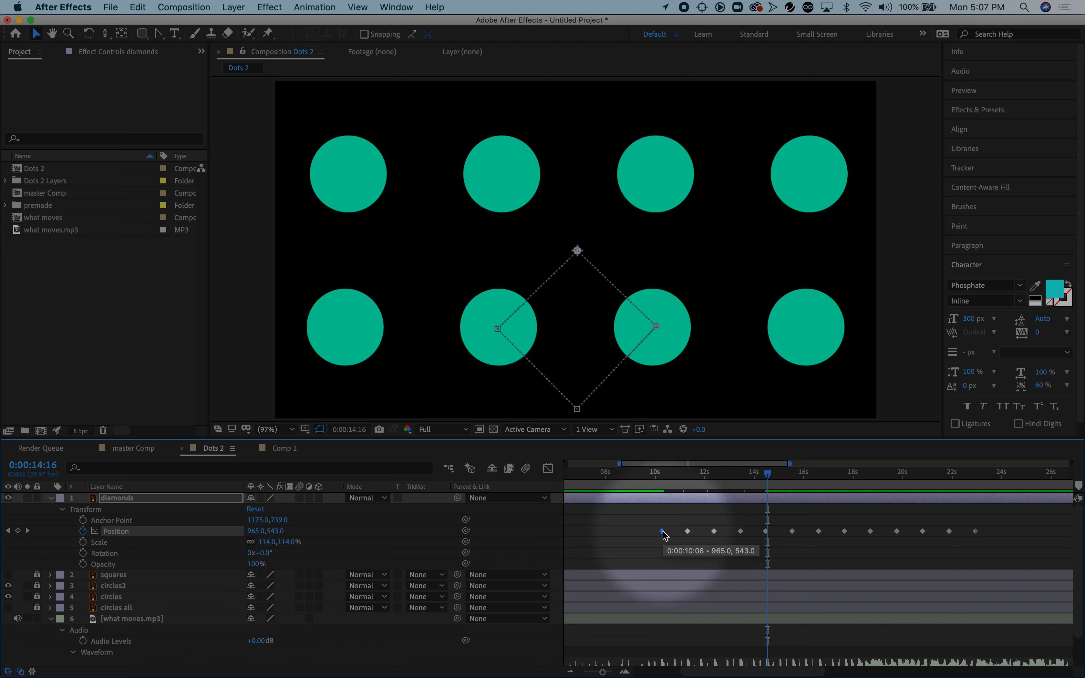
right_click(662, 532)
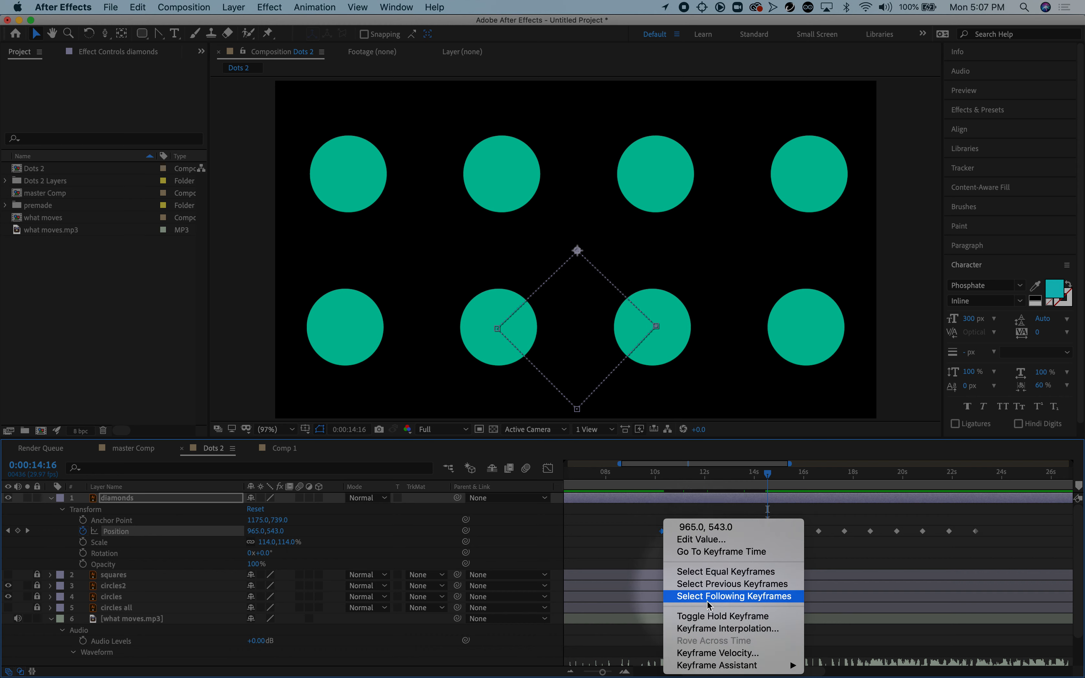
mouse_move(731, 672)
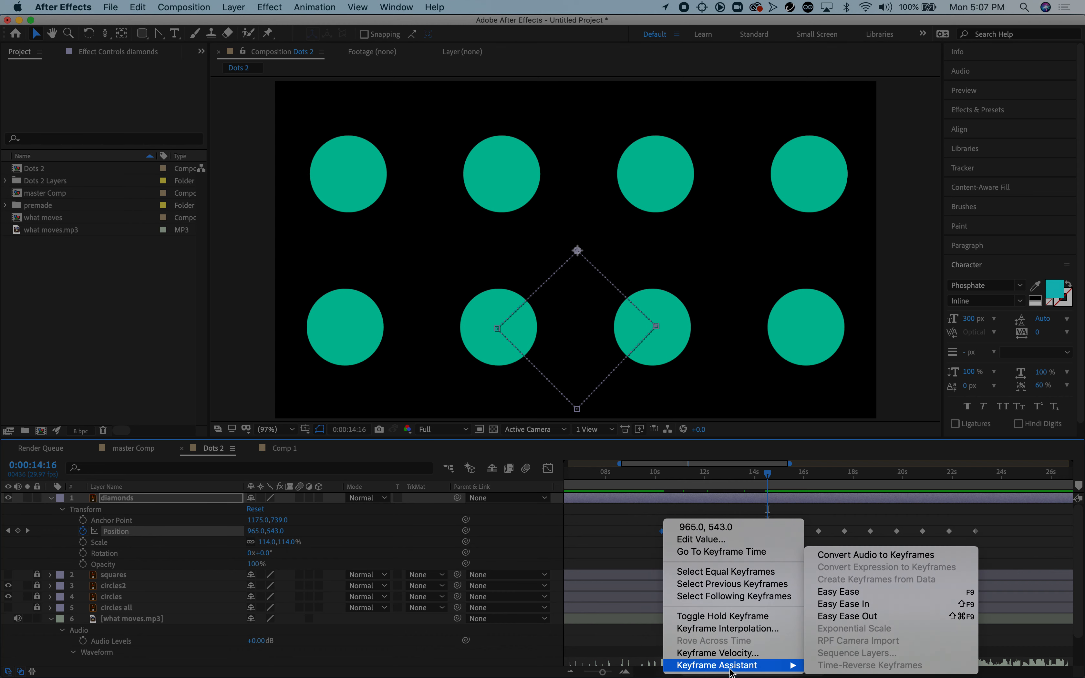
left_click(862, 596)
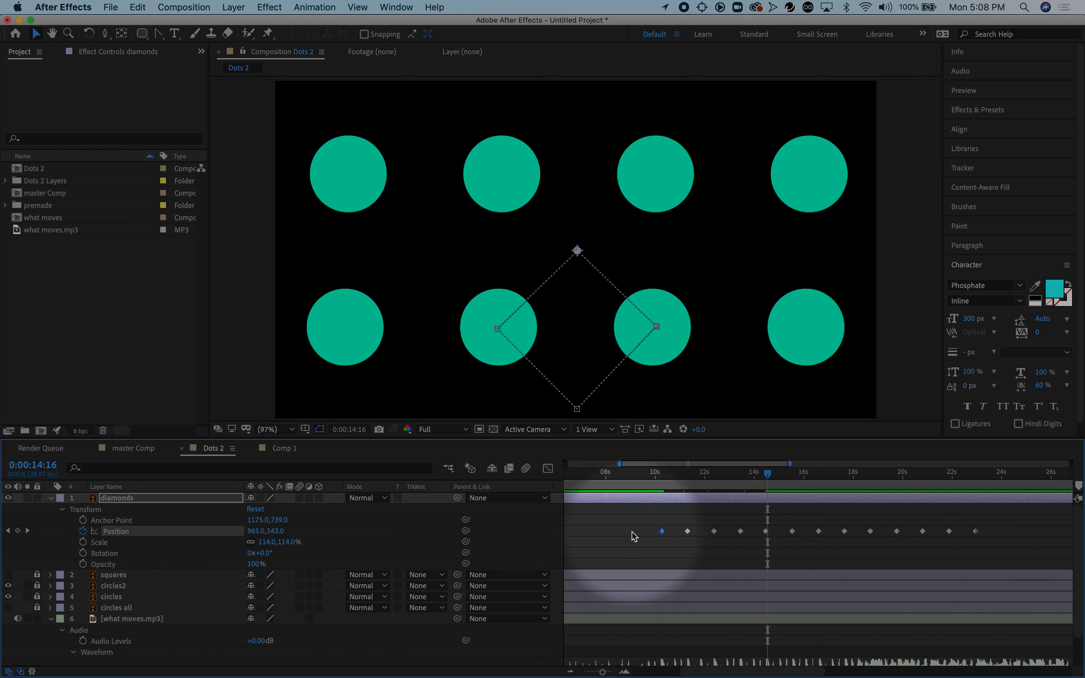
Select all Position keyframes of the diamonds layer and preview the animation from 0:00:09:10
left_click(627, 520)
left_click_drag(800, 547, 1009, 551)
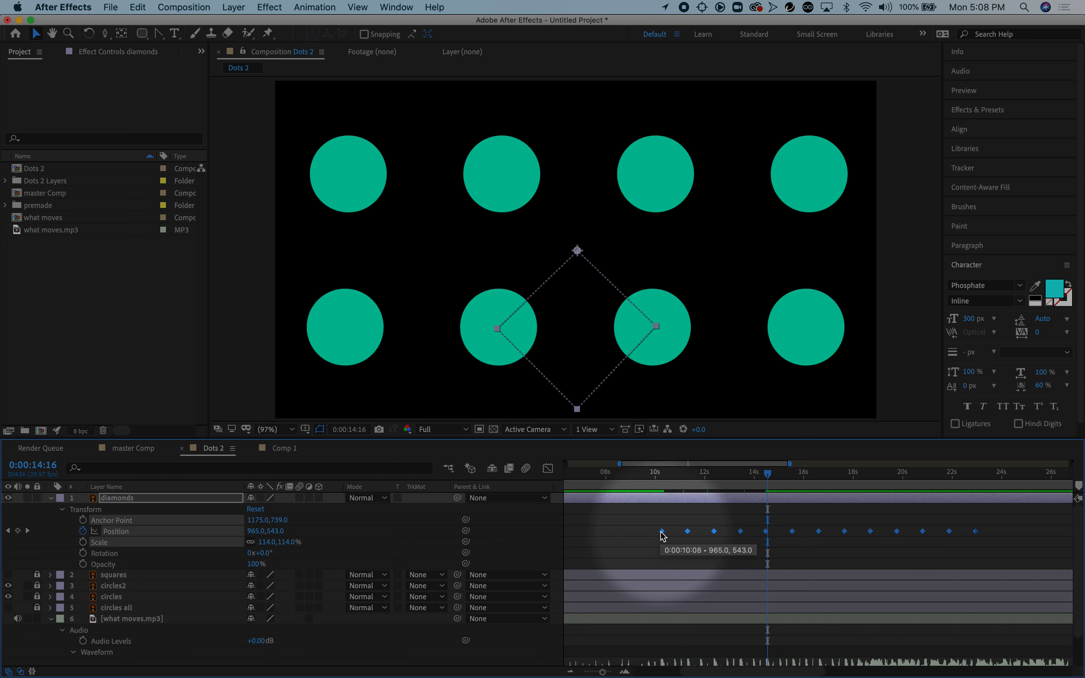
key("k")
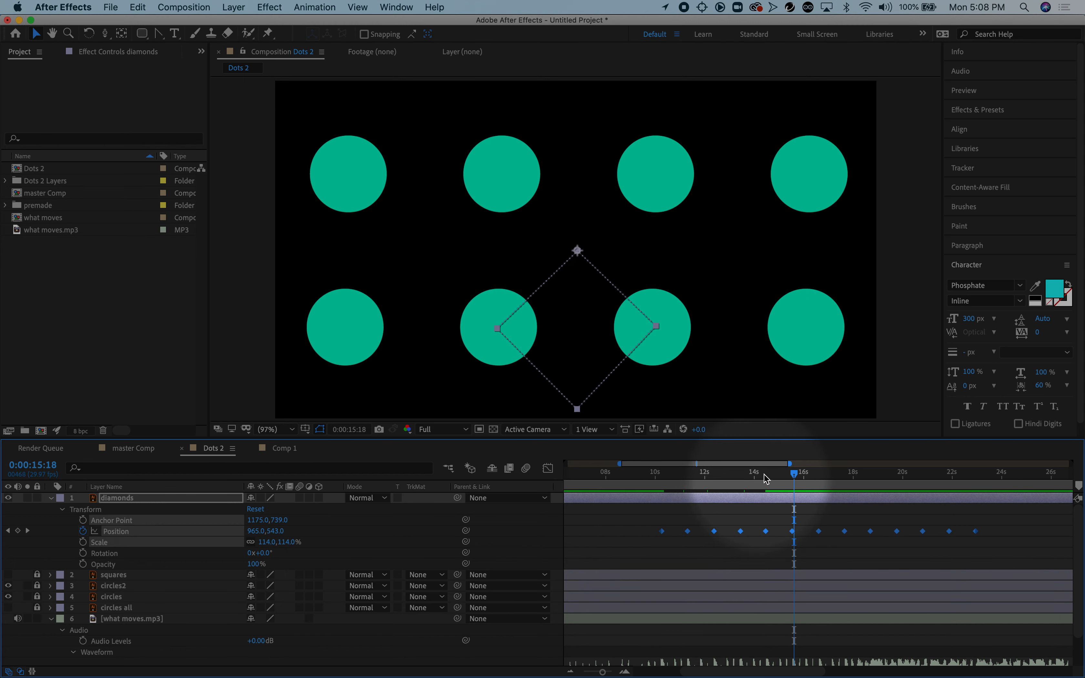
left_click_drag(794, 473, 639, 478)
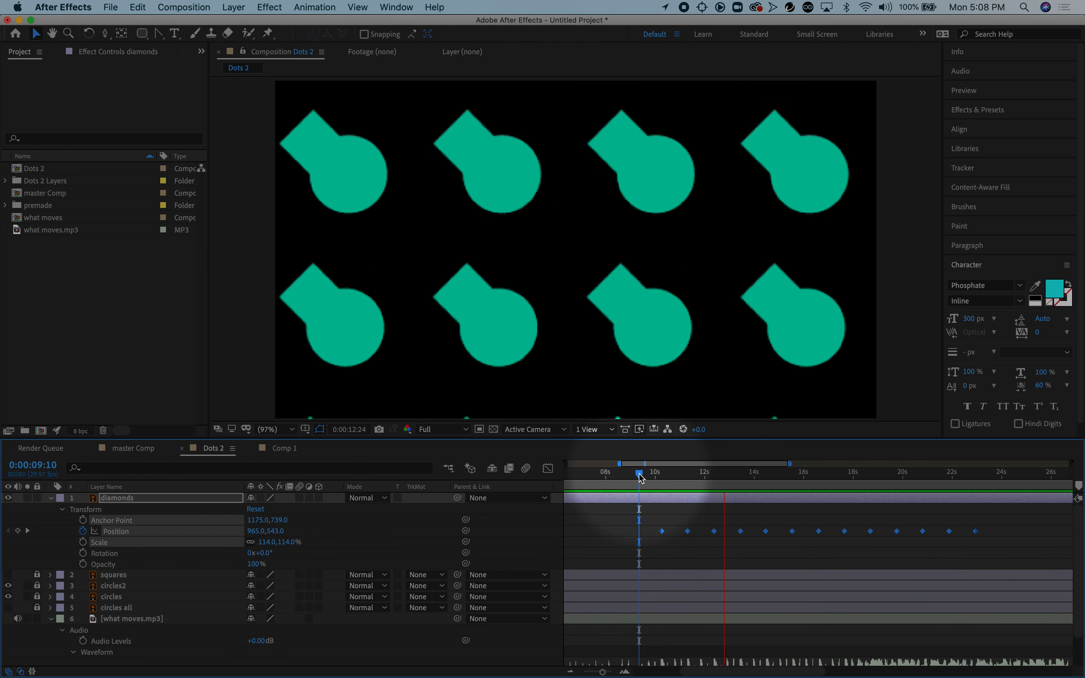
key("space")
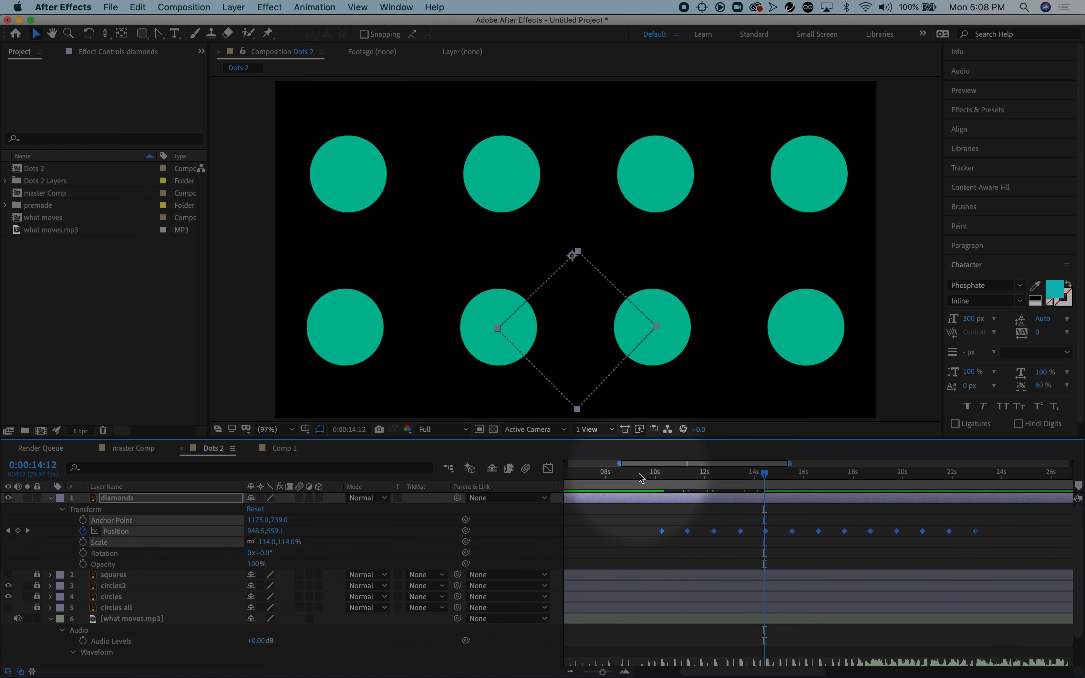
Apply Easy Ease In to all the selected Position keyframes of the diamonds layer
right_click(663, 531)
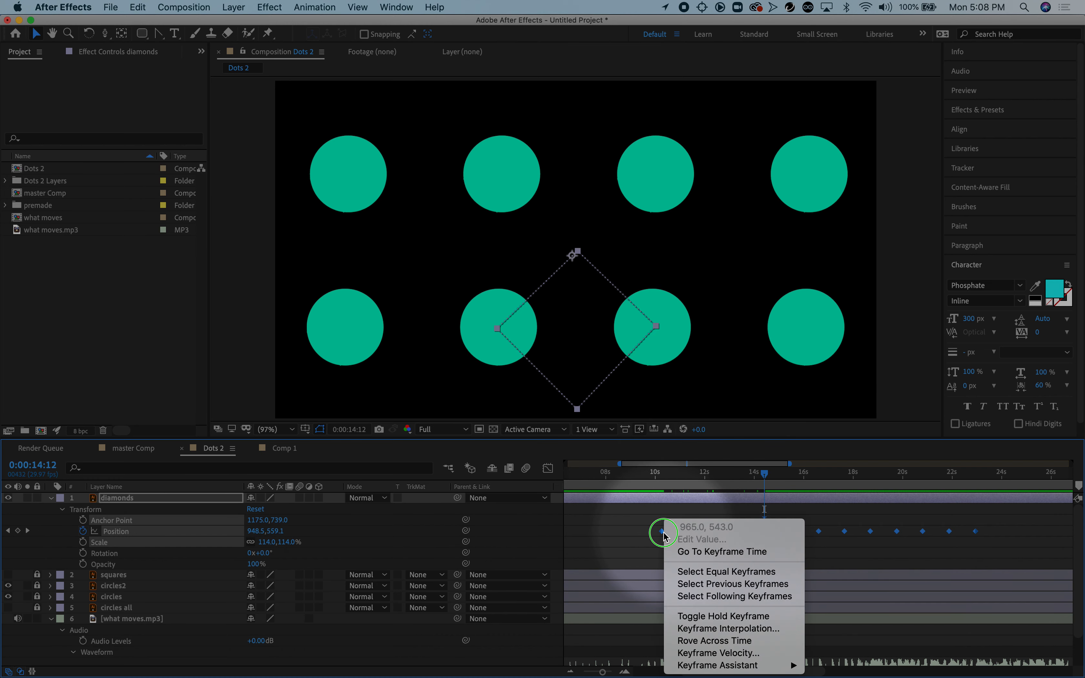
mouse_move(722, 671)
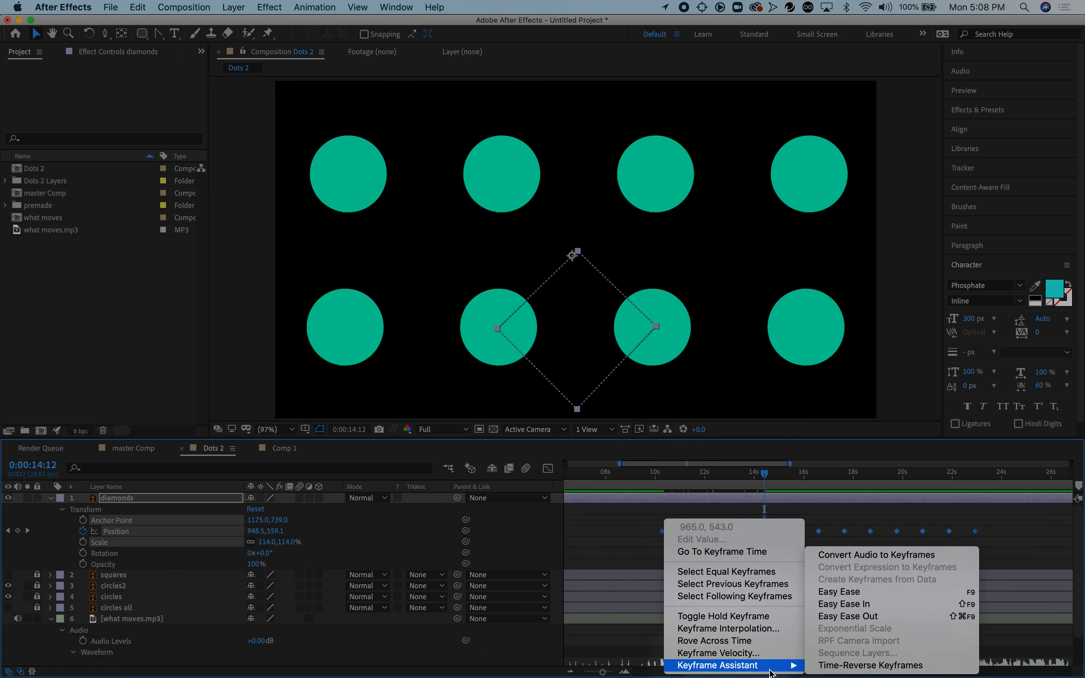
left_click(851, 605)
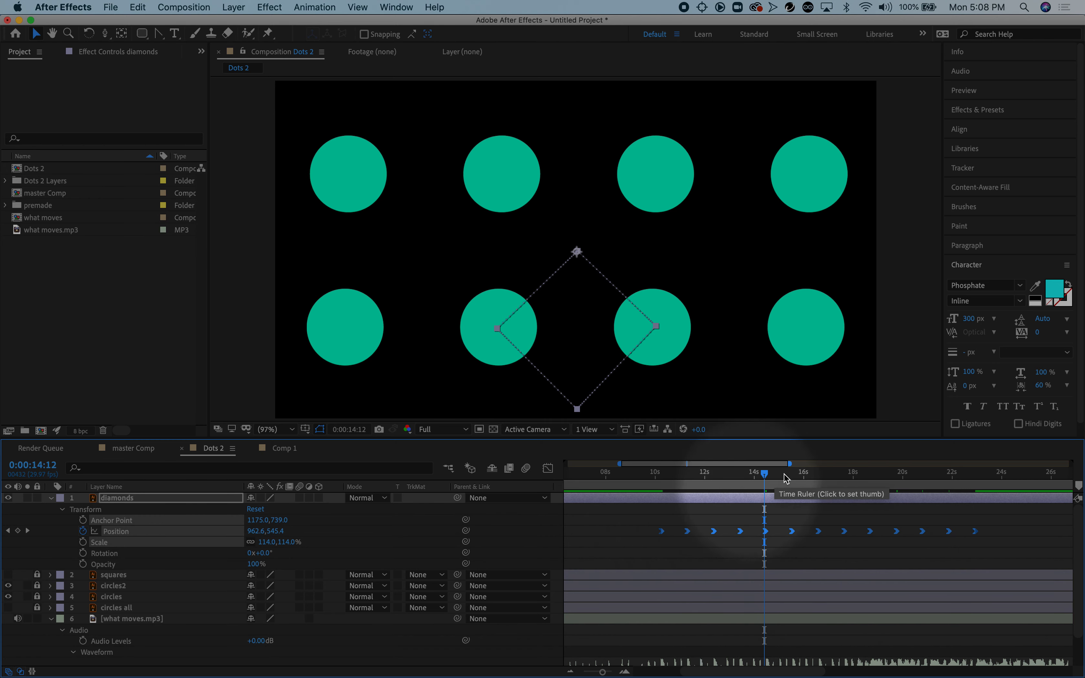
Preview the eased-in diamonds animation from 0:00:10:02 and again from 0:00:09:15
left_click_drag(764, 473, 655, 487)
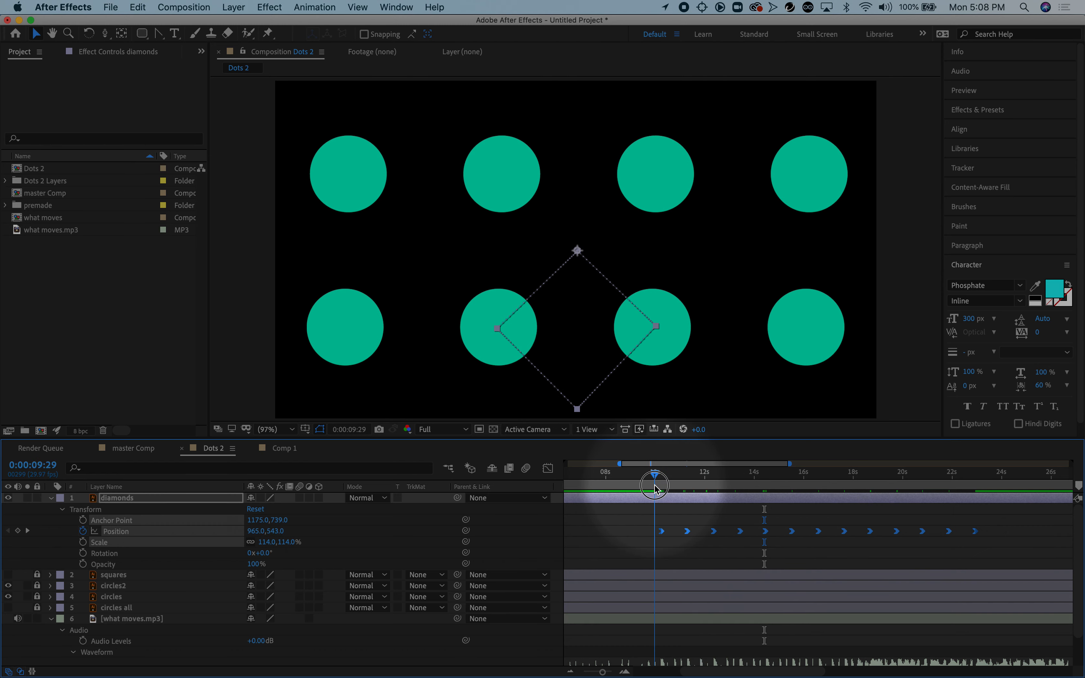
key("space")
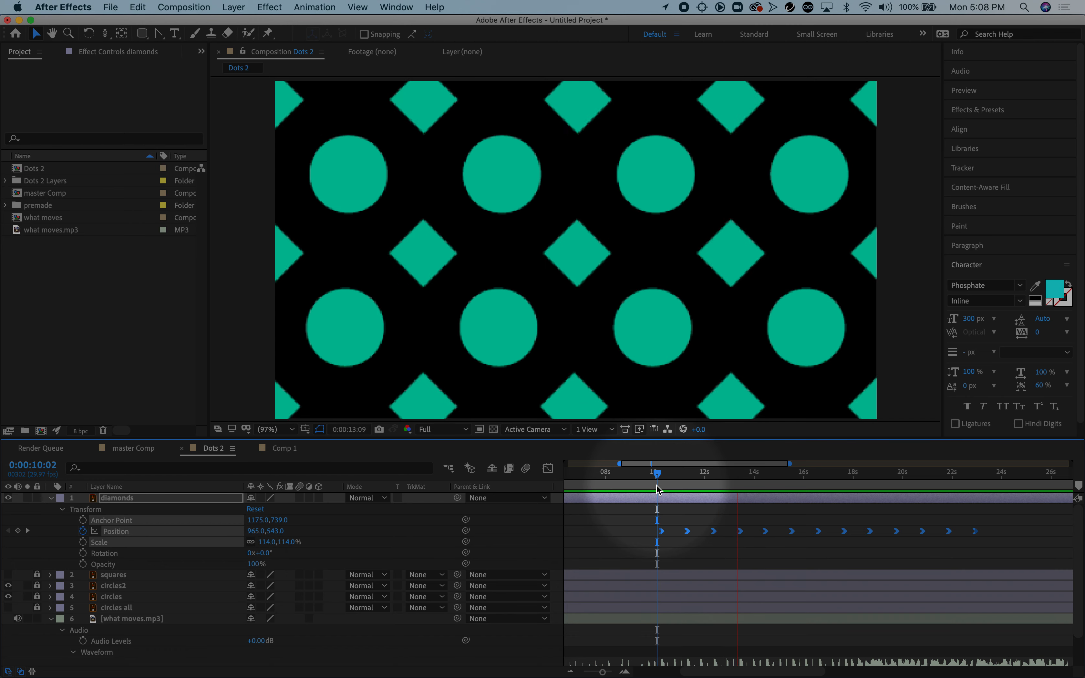
key("space")
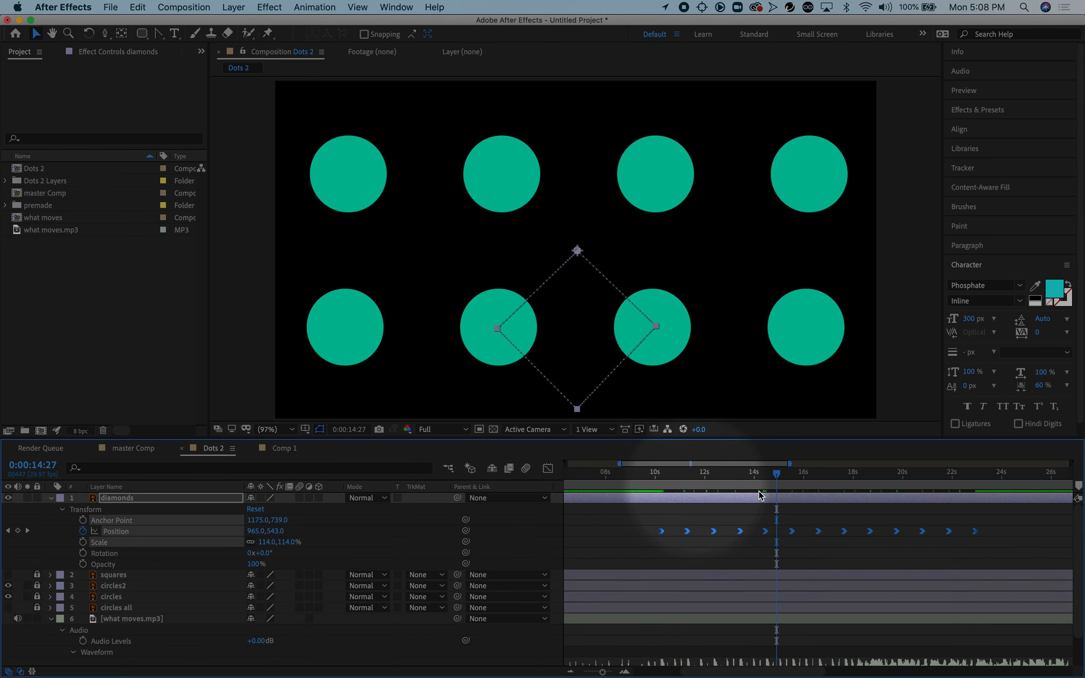
left_click_drag(776, 480, 640, 480)
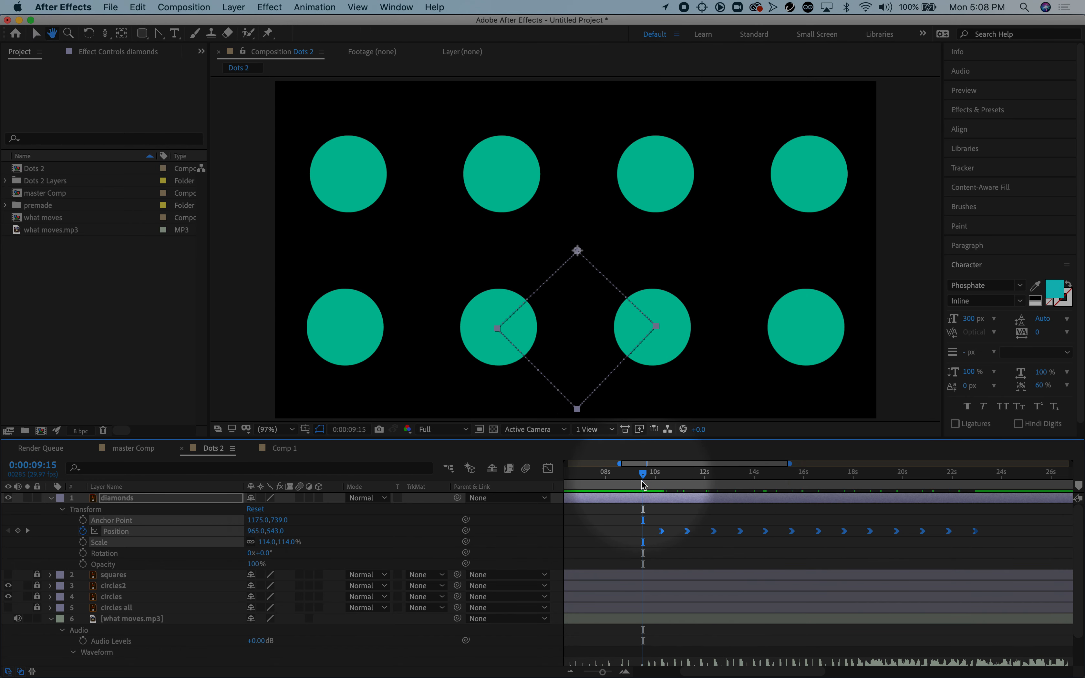
key("space")
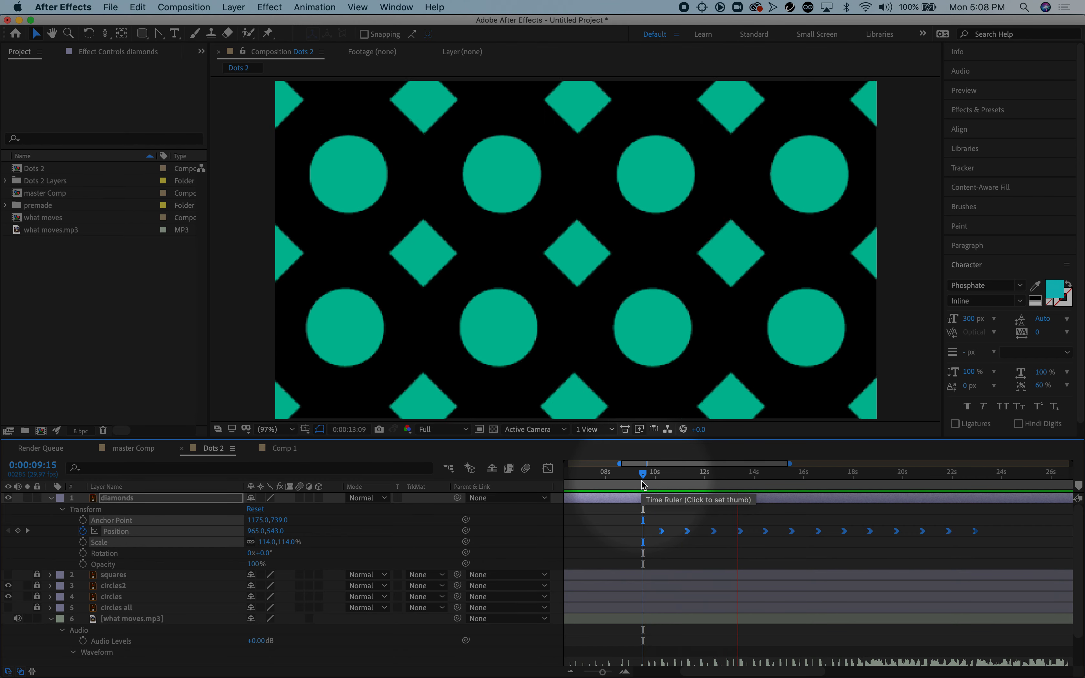
key("space")
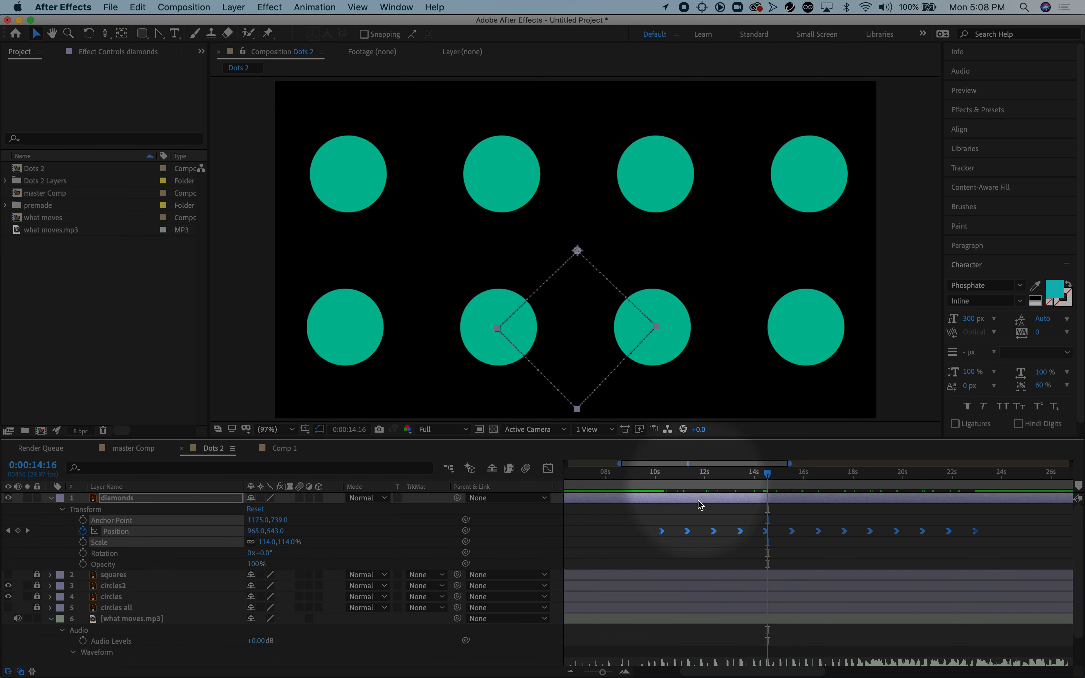
Select all Position keyframes of the diamonds layer again and apply Easy Ease to them
left_click_drag(636, 519, 989, 554)
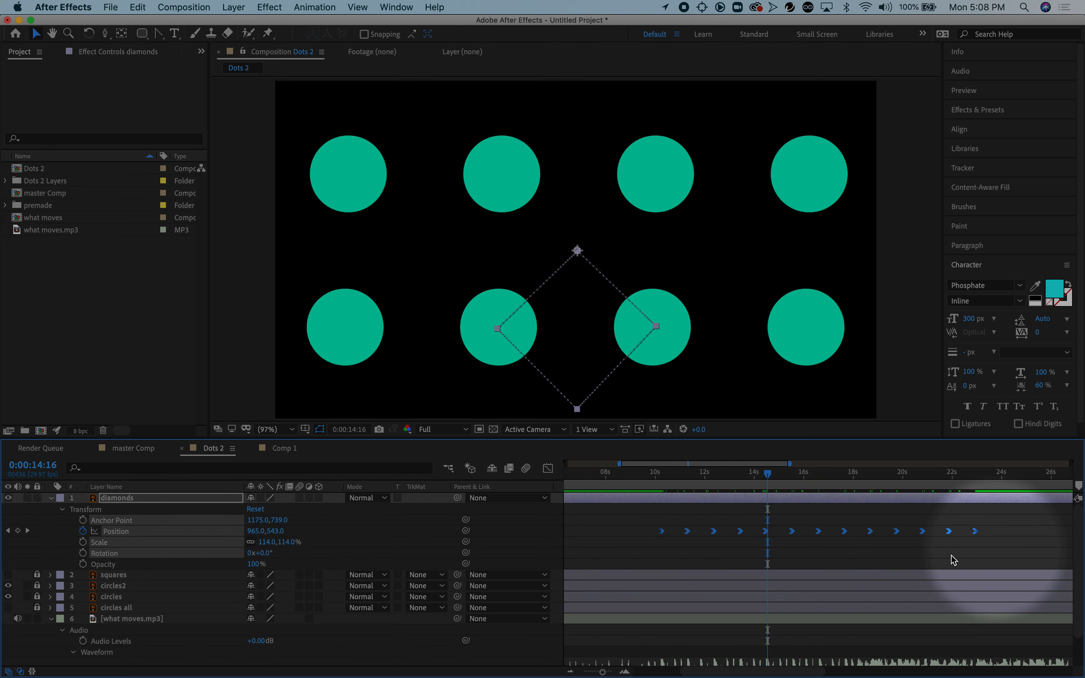
right_click(663, 534)
mouse_move(706, 666)
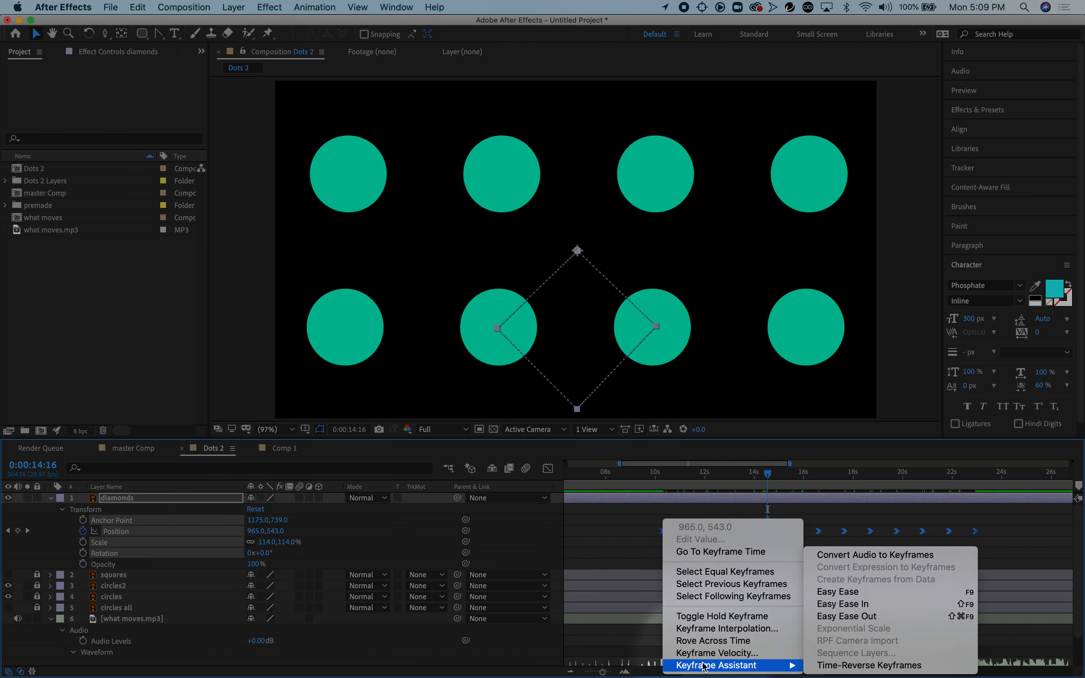
left_click(861, 593)
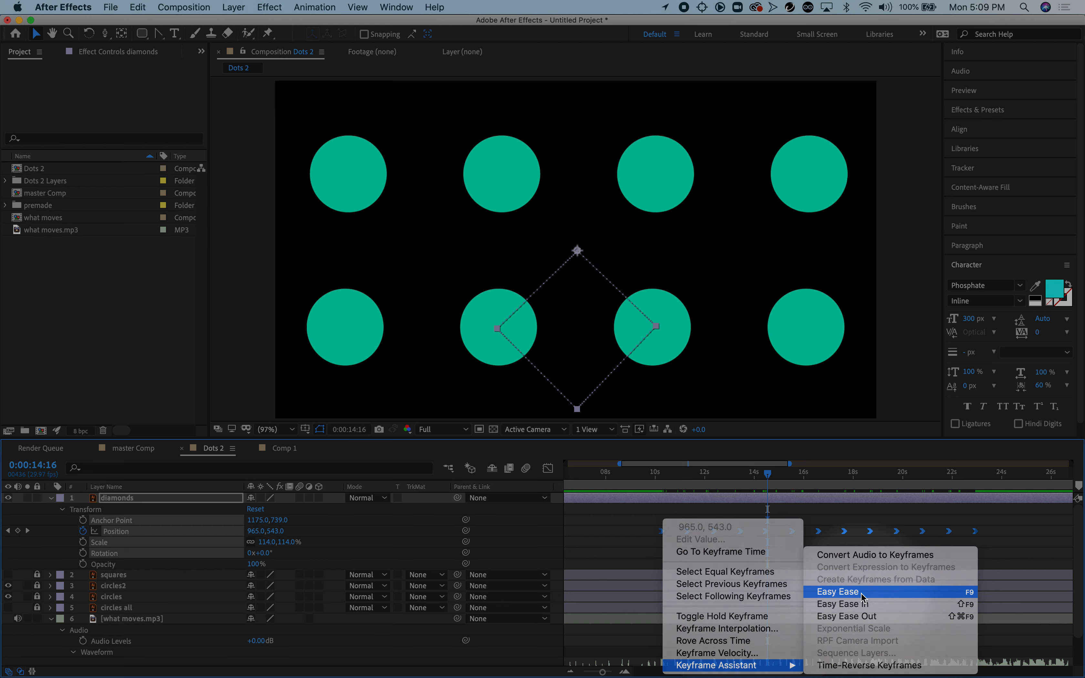
Preview the diamonds animation with Easy Ease from 0:00:09:16 and again from 0:00:09:28
left_click_drag(767, 475, 646, 481)
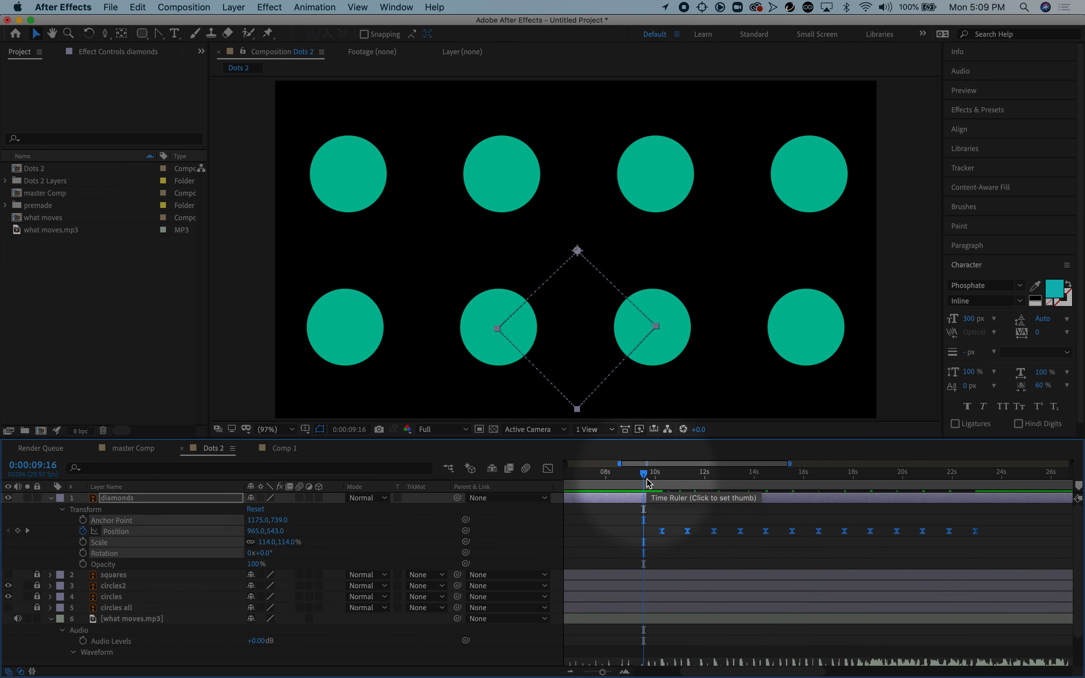
key("space")
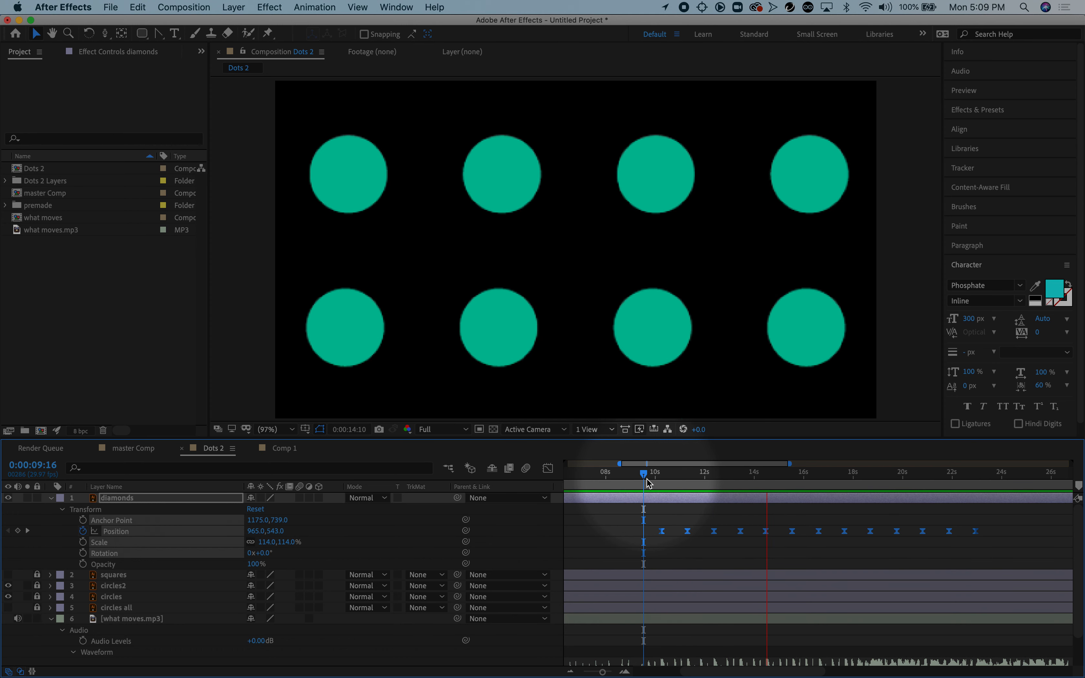
left_click_drag(647, 480, 777, 479)
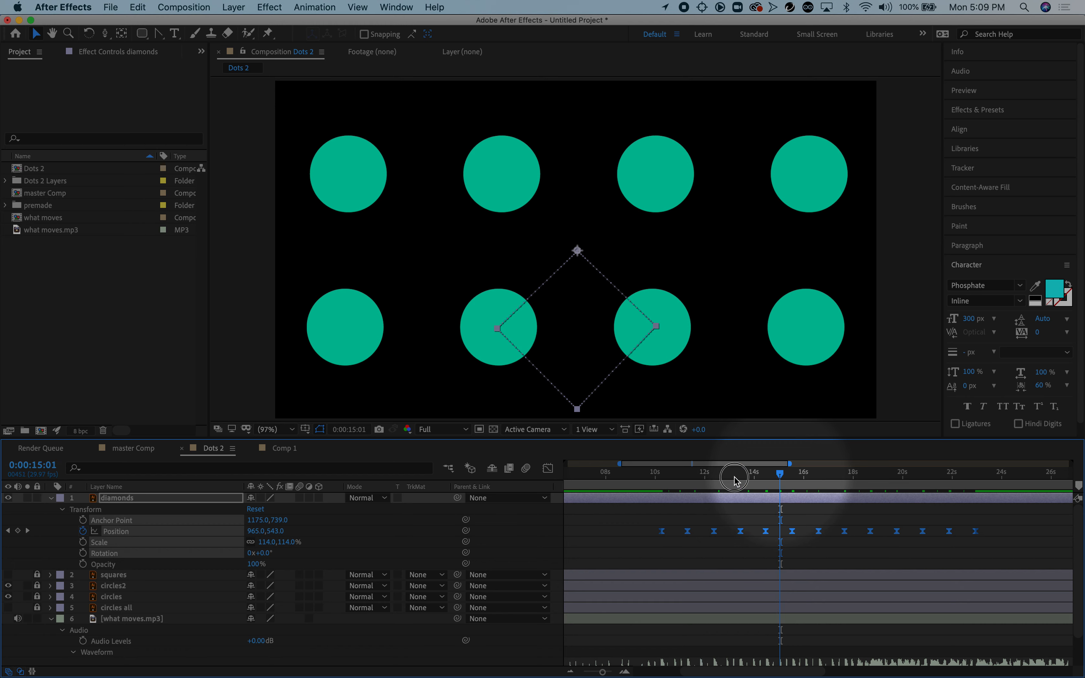
left_click_drag(635, 475, 649, 487)
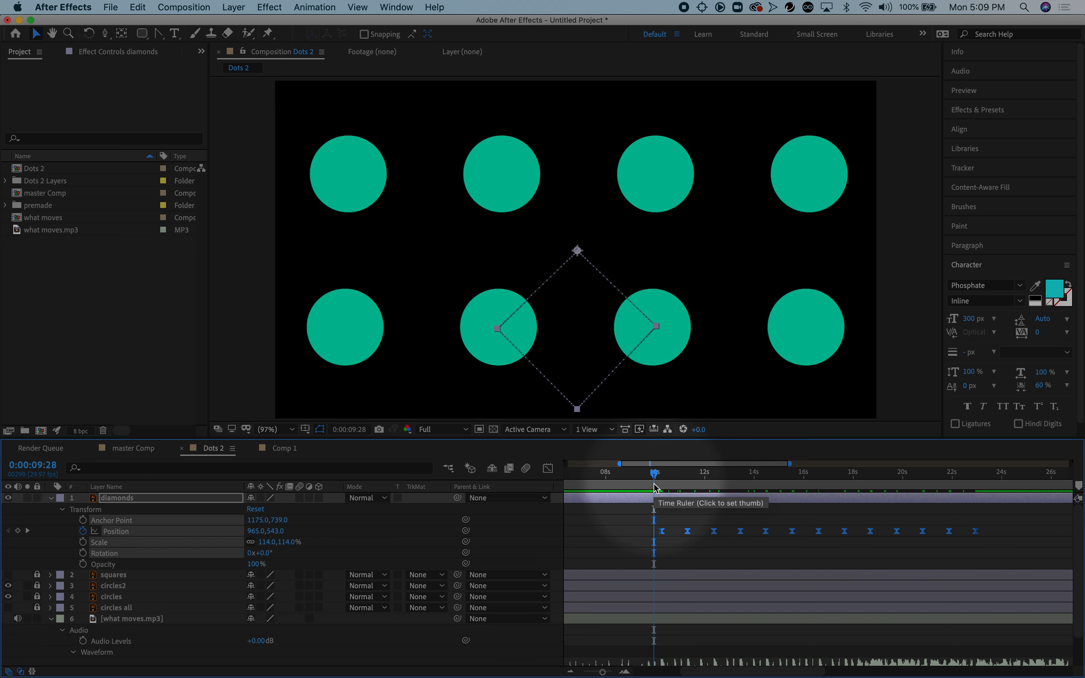
key("space")
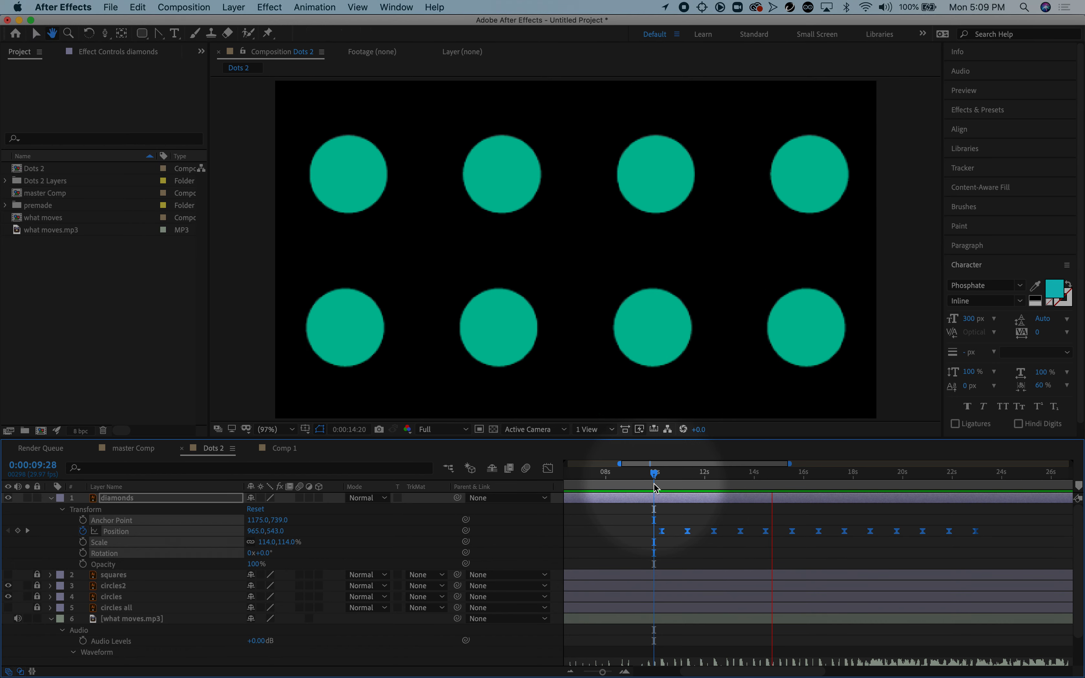
Stop the preview, move to the diamonds layer's Position keyframe at 0:00:15:16 and delete all Position keyframes after it
key("space")
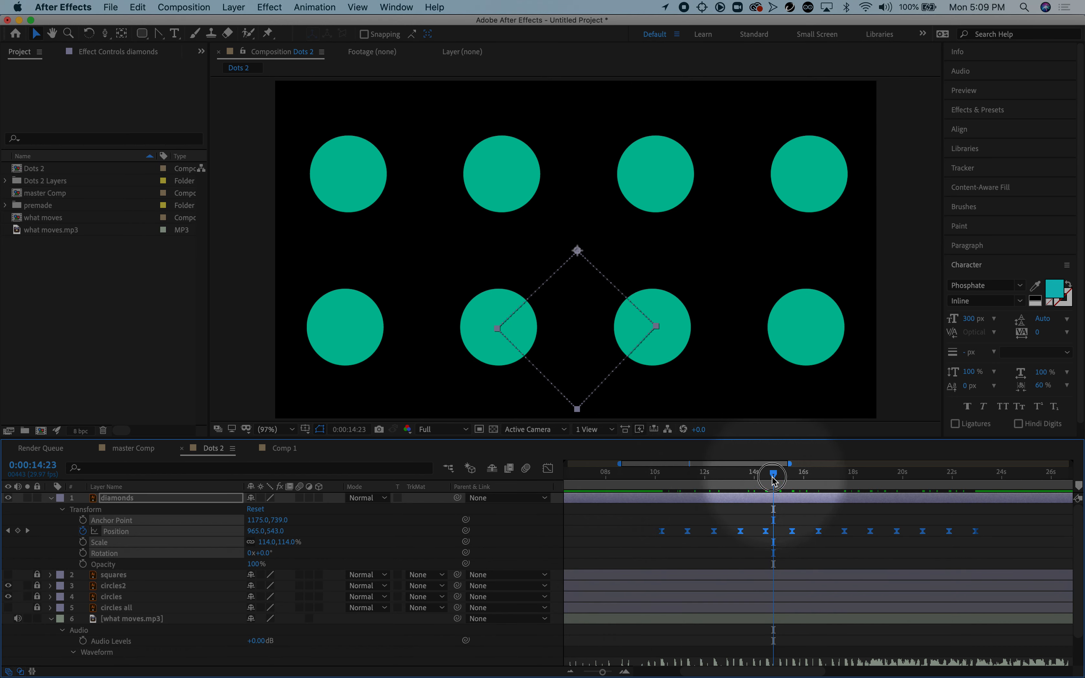
mouse_move(764, 483)
left_mouse_down()
mouse_move(653, 496)
mouse_move(766, 482)
left_mouse_up()
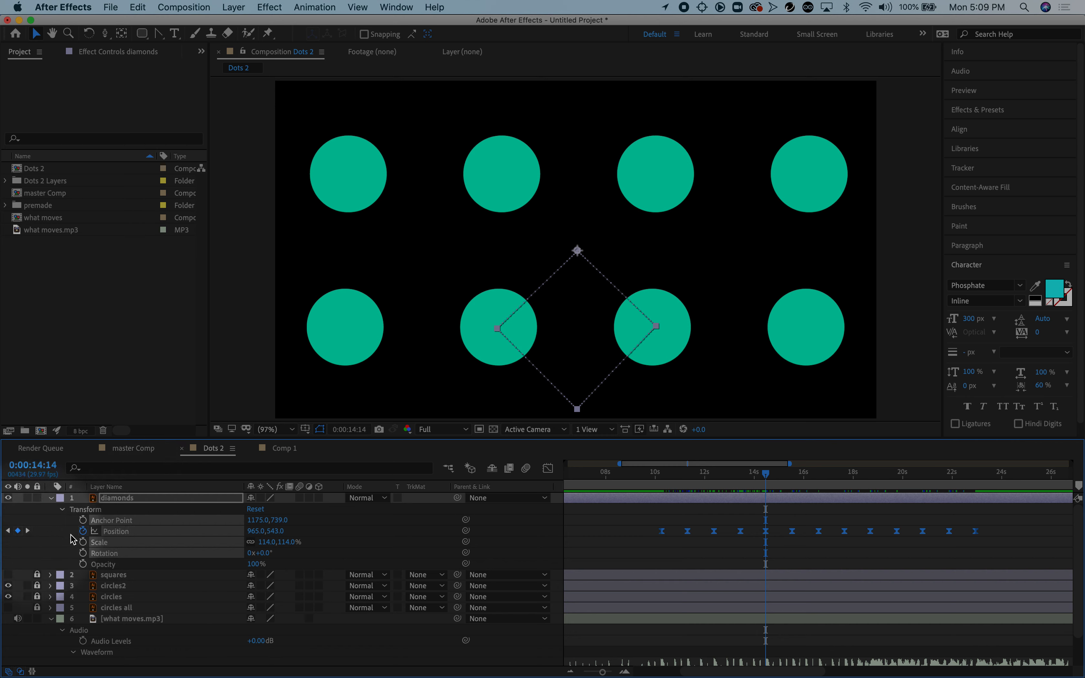
left_click(8, 532)
left_click(27, 532)
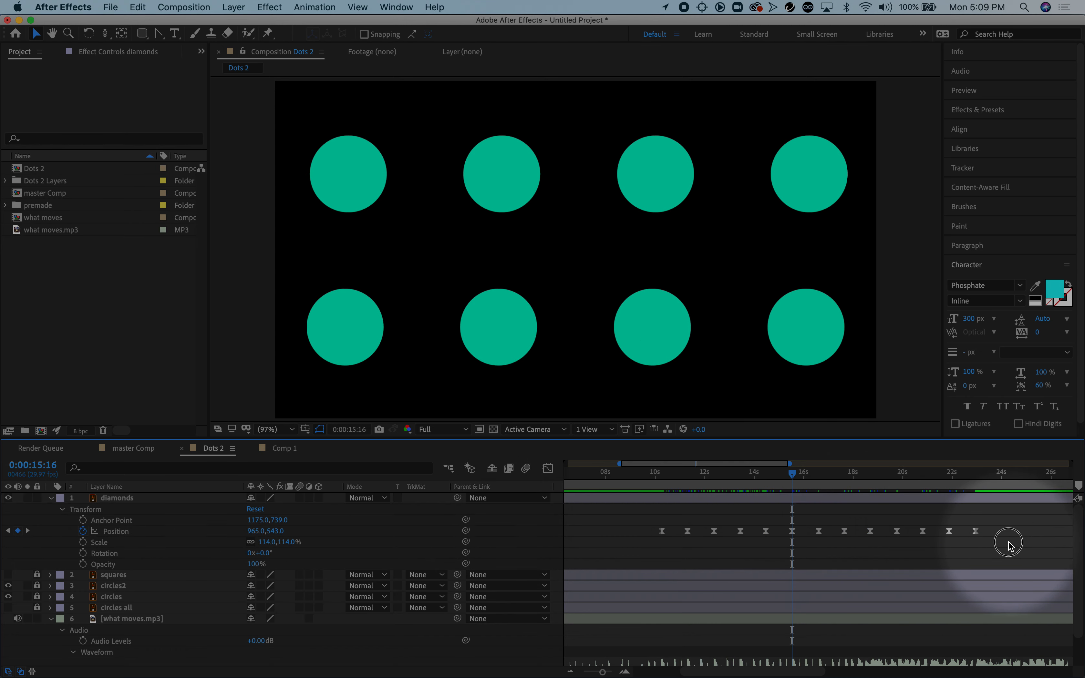
left_click_drag(1009, 541, 815, 523)
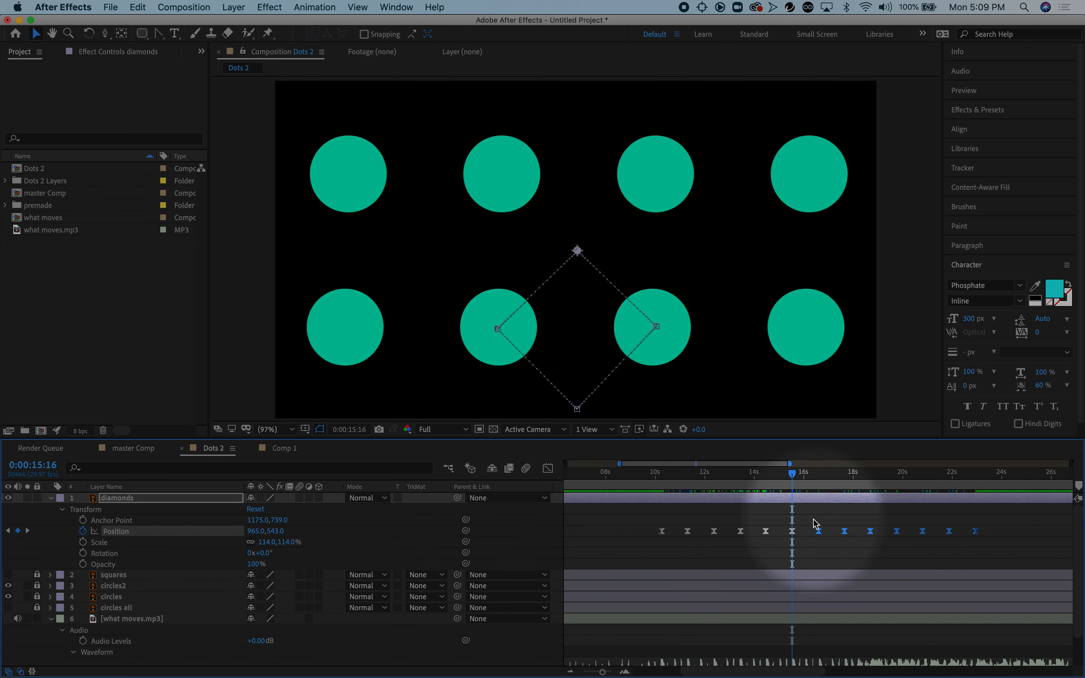
key("Delete")
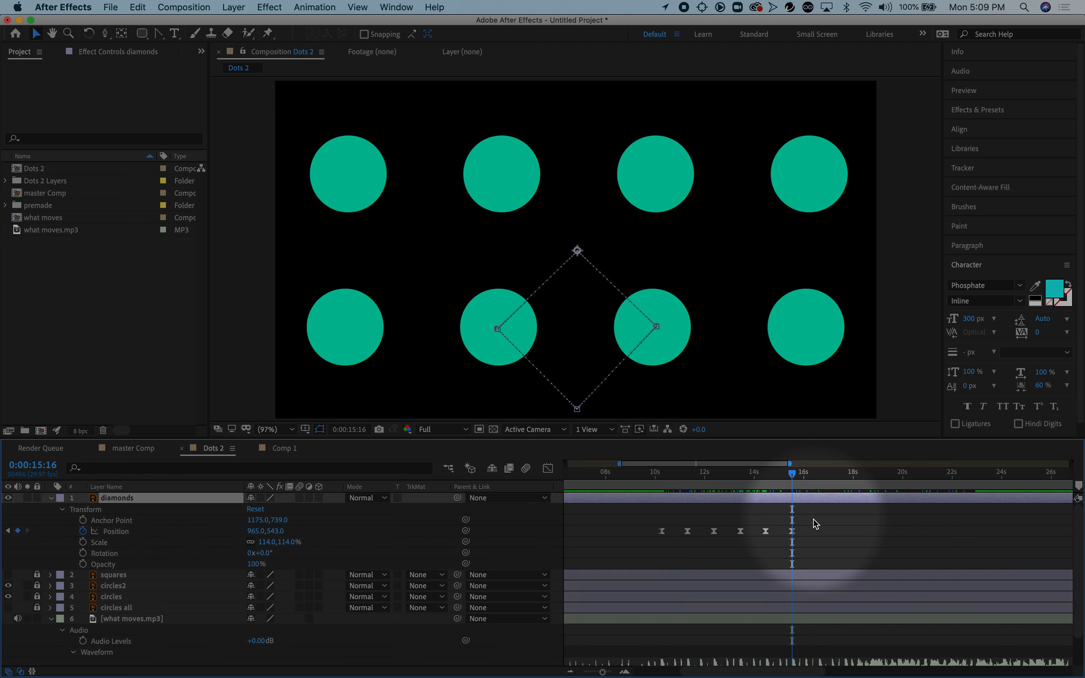
Paste a copy of the remaining Position keyframes at 0:00:15:16 and preview the animation from 0:00:10:04 and again from 0:00:09:28
left_click_drag(812, 538, 651, 524)
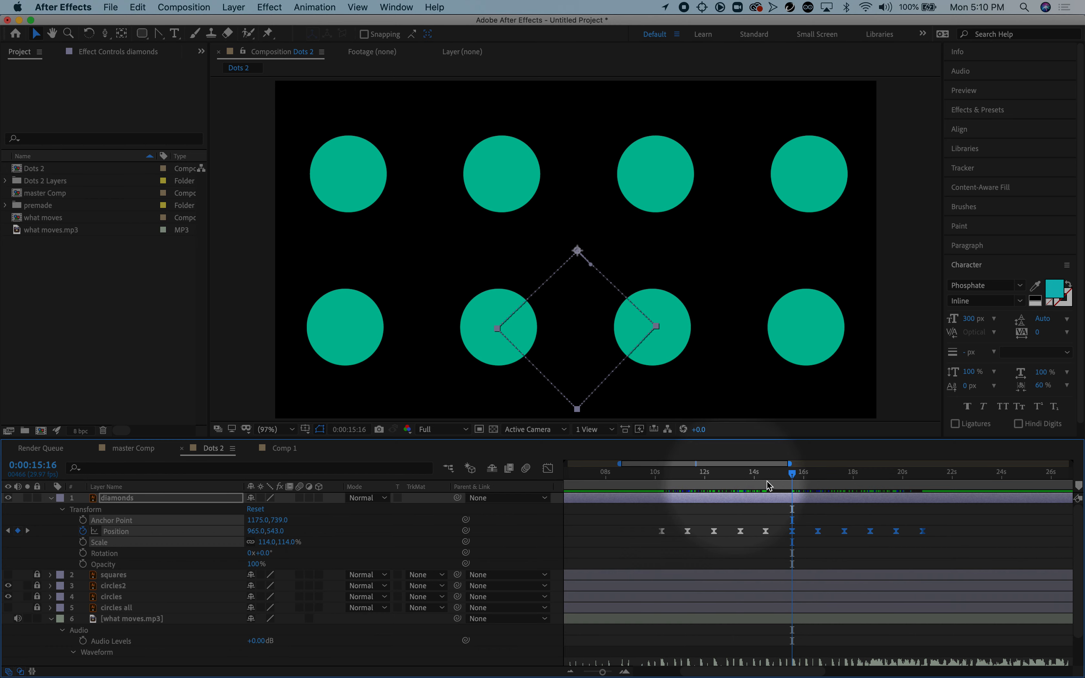
left_click_drag(791, 474, 658, 483)
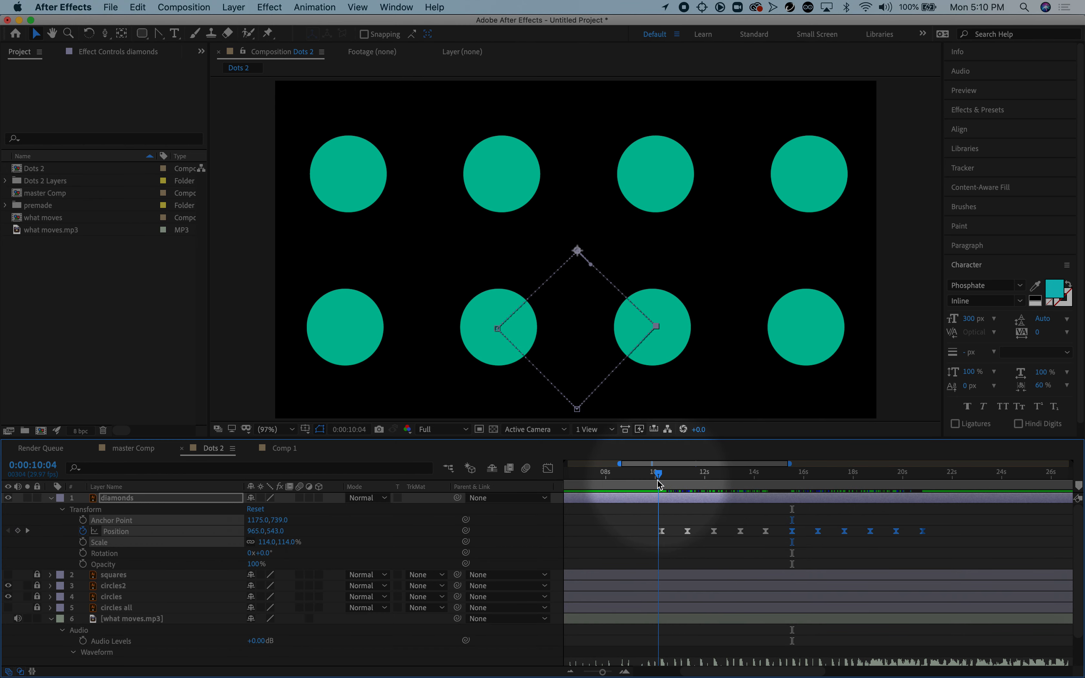
key("space")
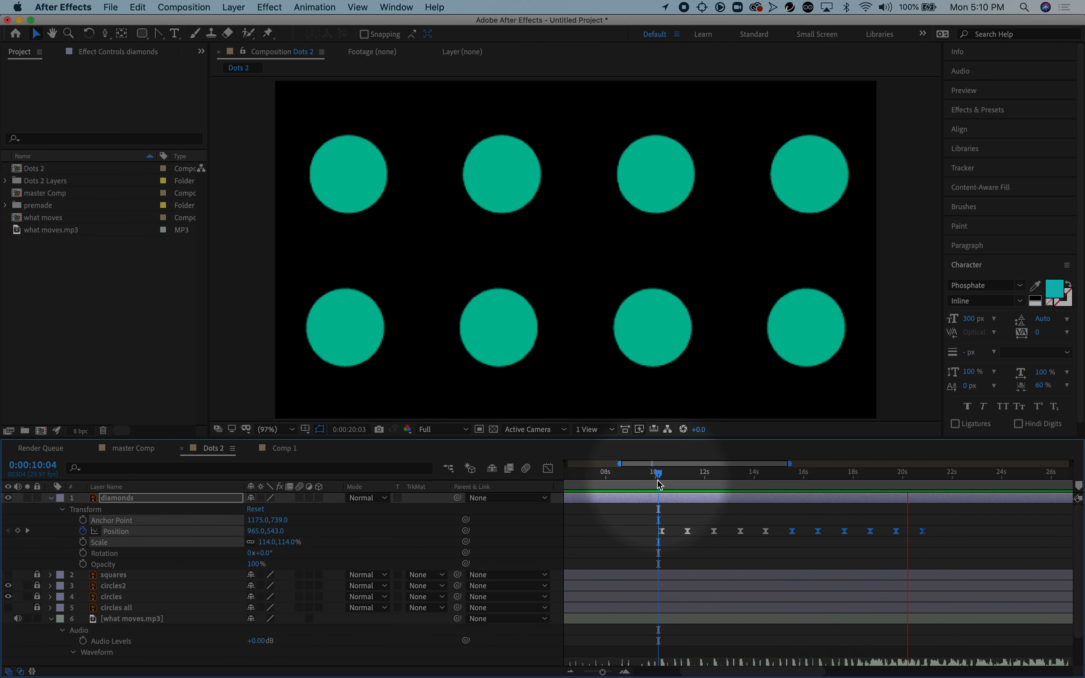
key("space")
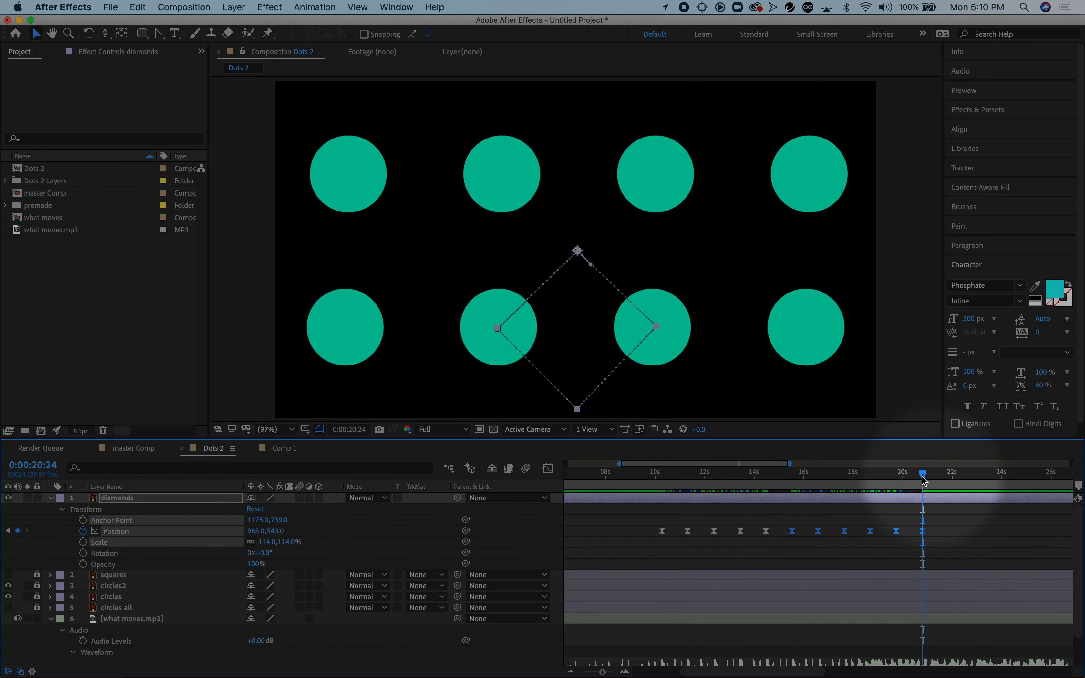
left_click_drag(905, 479, 658, 484)
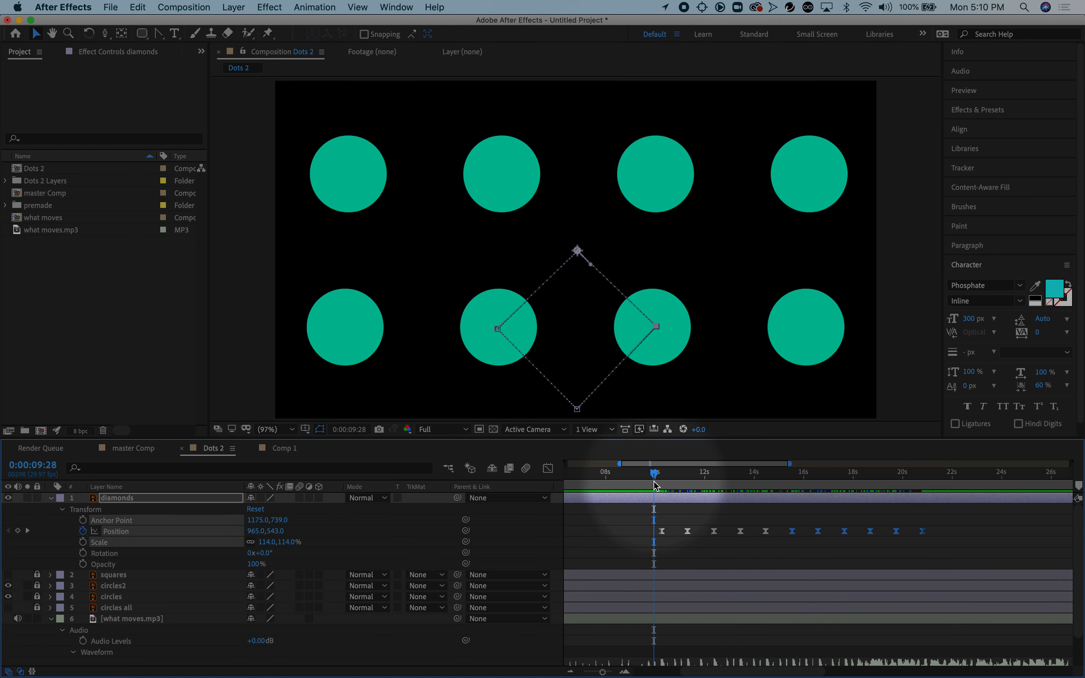
key("space")
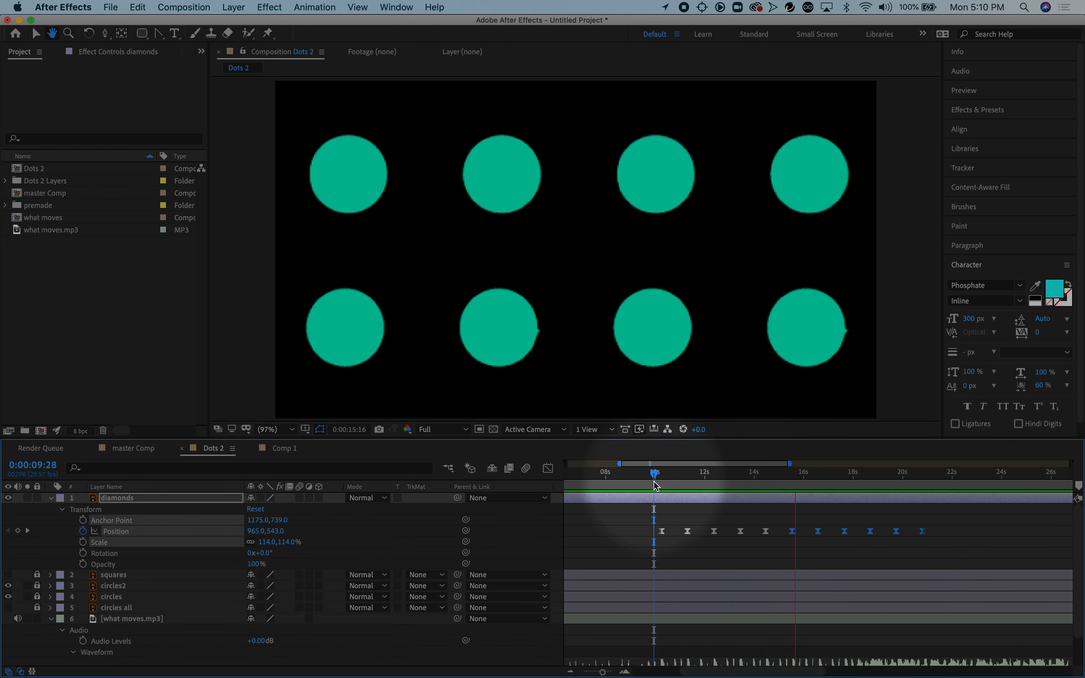
key("space")
Delete the diamonds Position keyframes after 0:00:14:14 and paste a copy of the first five keyframes at 0:00:14:14
left_click_drag(958, 542, 792, 527)
key("Delete")
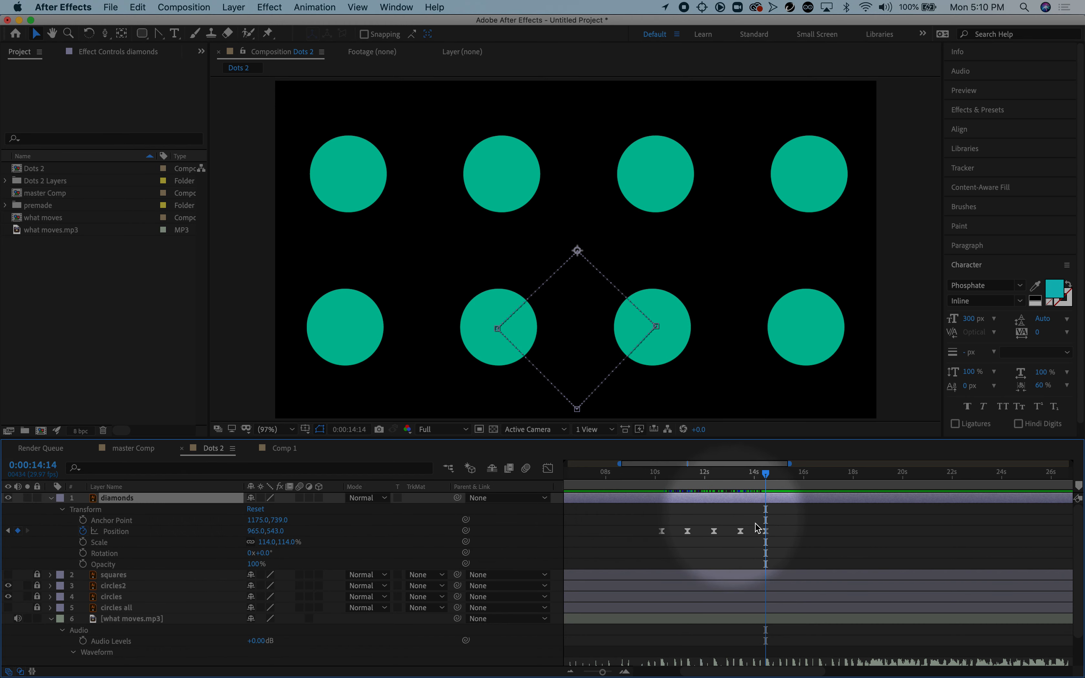
left_click(744, 535)
left_click_drag(788, 536, 624, 531)
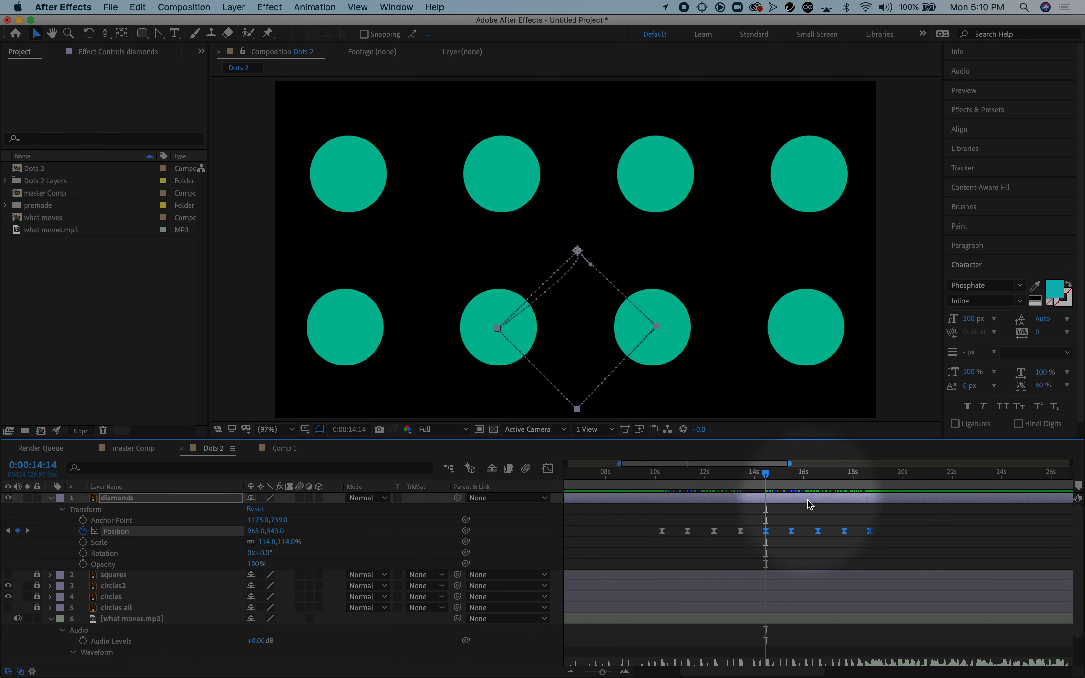
Pull the direction handle at the motion path's top point back into the point to straighten the curved segment
left_click(560, 282)
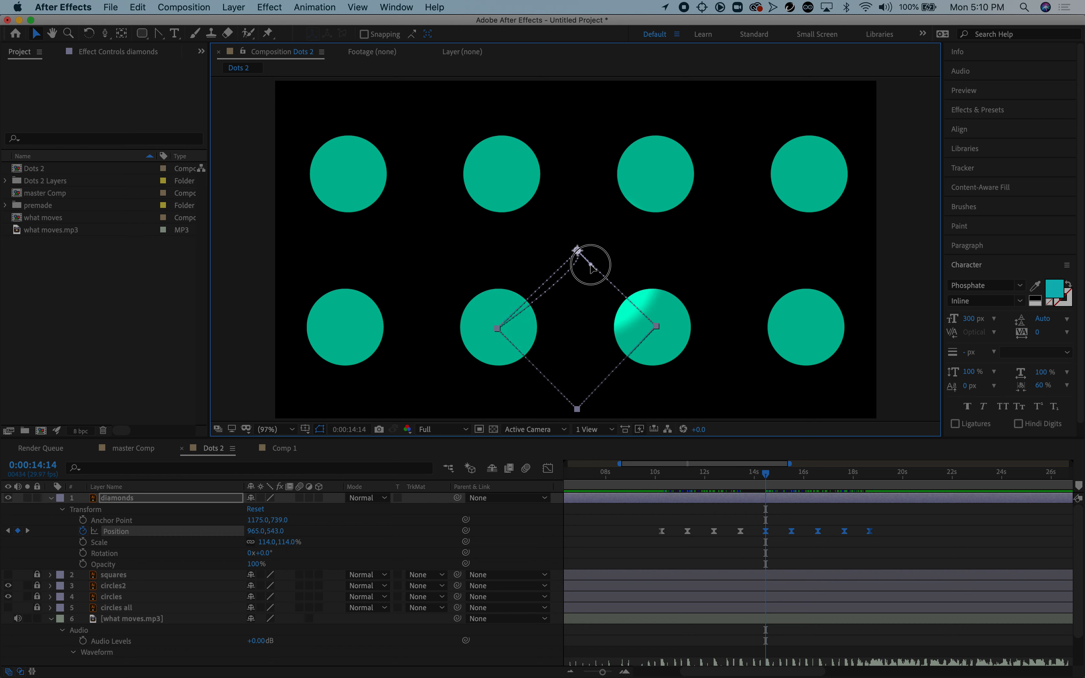
left_click_drag(590, 266, 578, 254)
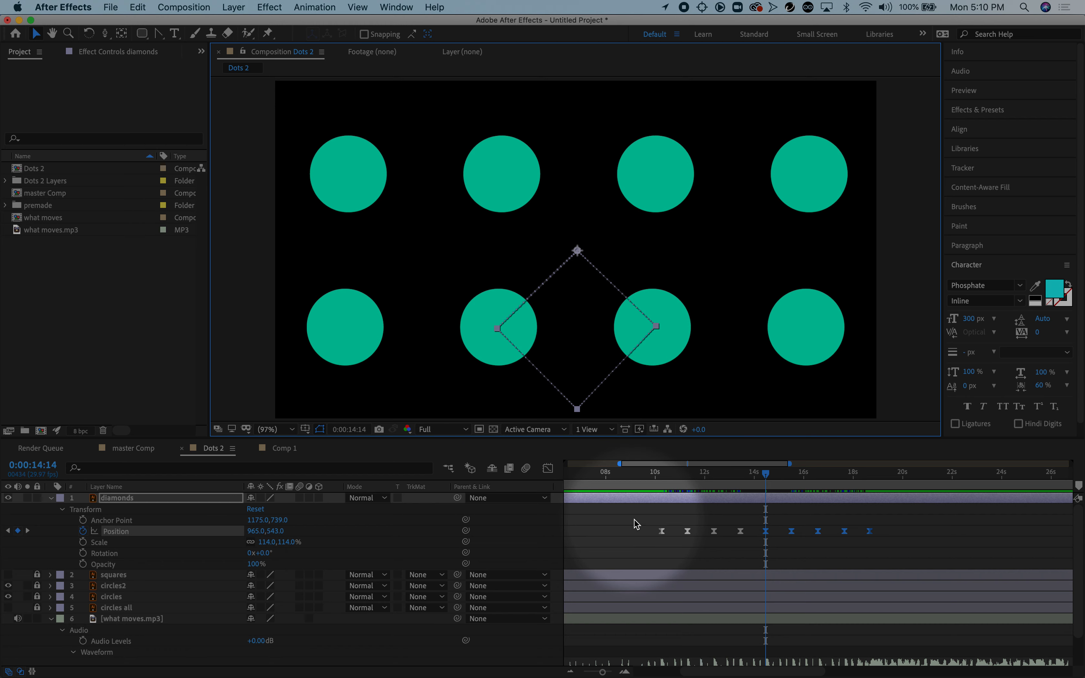
Paste a copy of all diamonds Position keyframes at 0:00:18:20 and straighten the curved path segment at the diamond's top point
left_click_drag(653, 516, 879, 549)
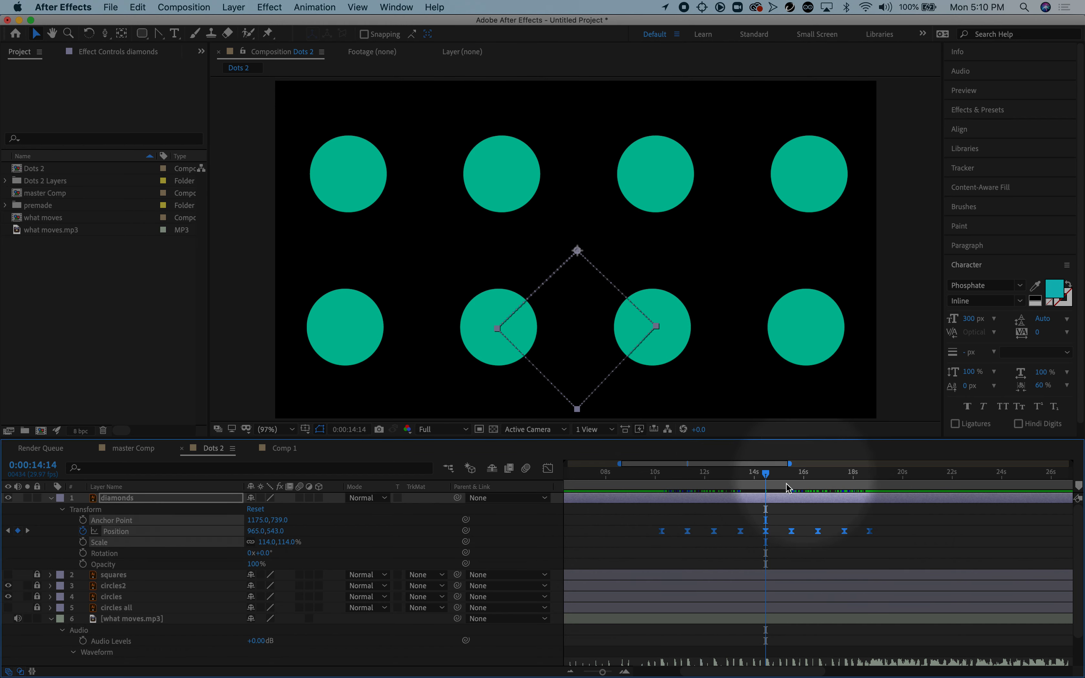
left_click(27, 531)
left_click(26, 530)
left_click(27, 531)
left_click(27, 531)
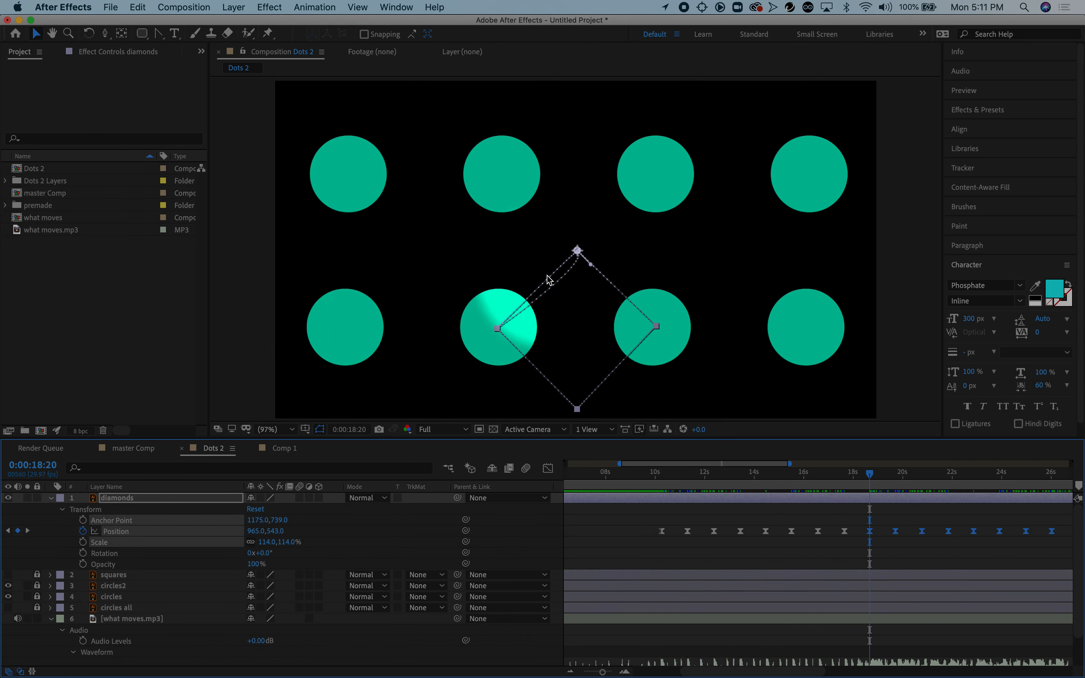
left_click(577, 252)
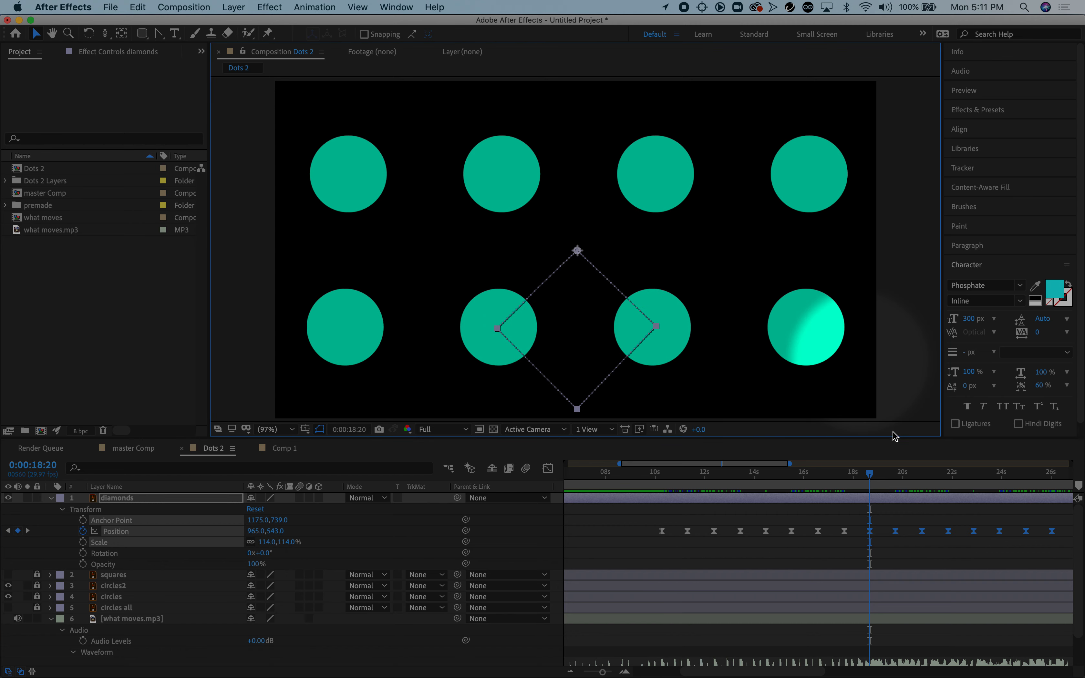
Preview the extended diamonds animation from 0:00:10:01
left_click_drag(870, 474, 657, 489)
key("space")
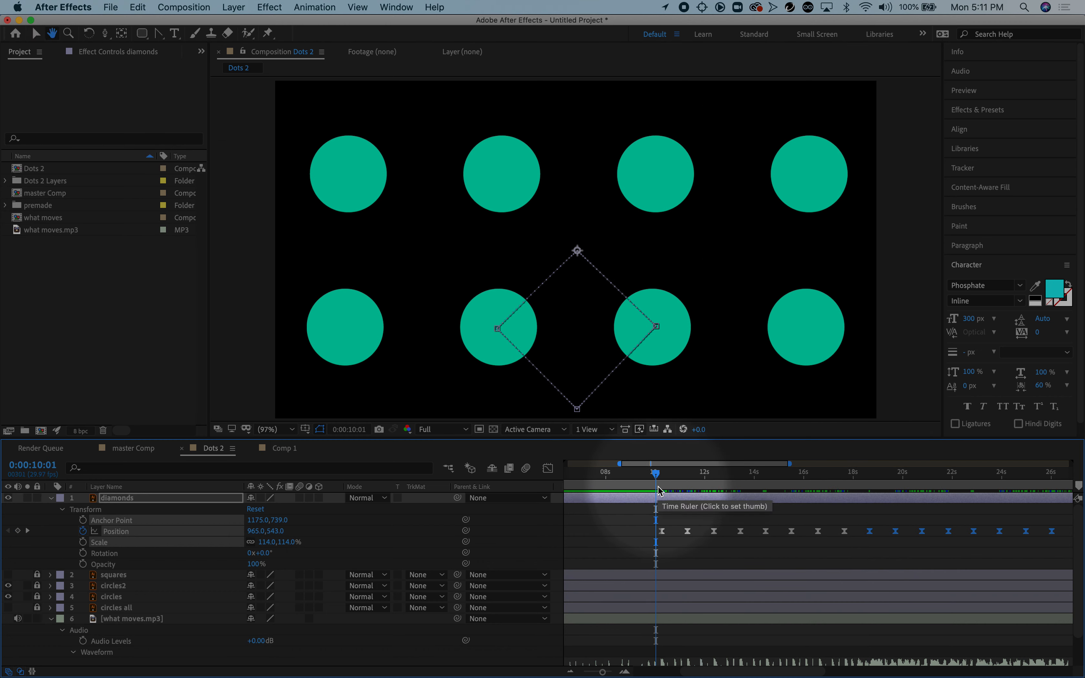